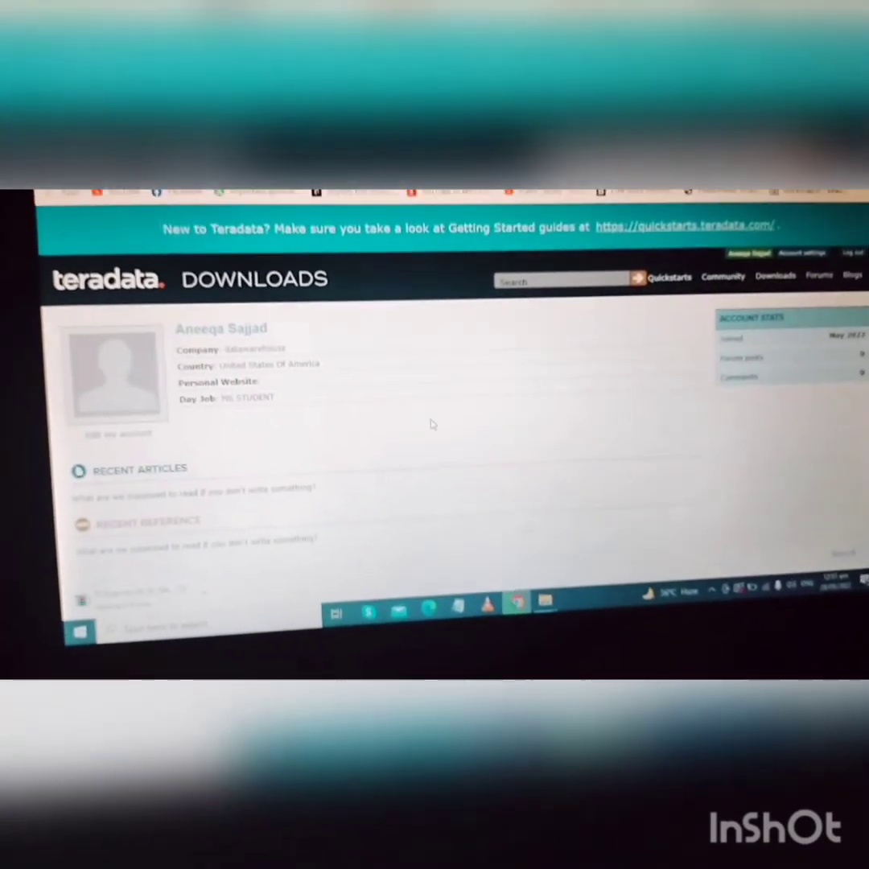
Download Vantage Express 16.20 from the Teradata Vantage Express downloads page and accept its licence agreement.
scroll(434, 402, down, 5)
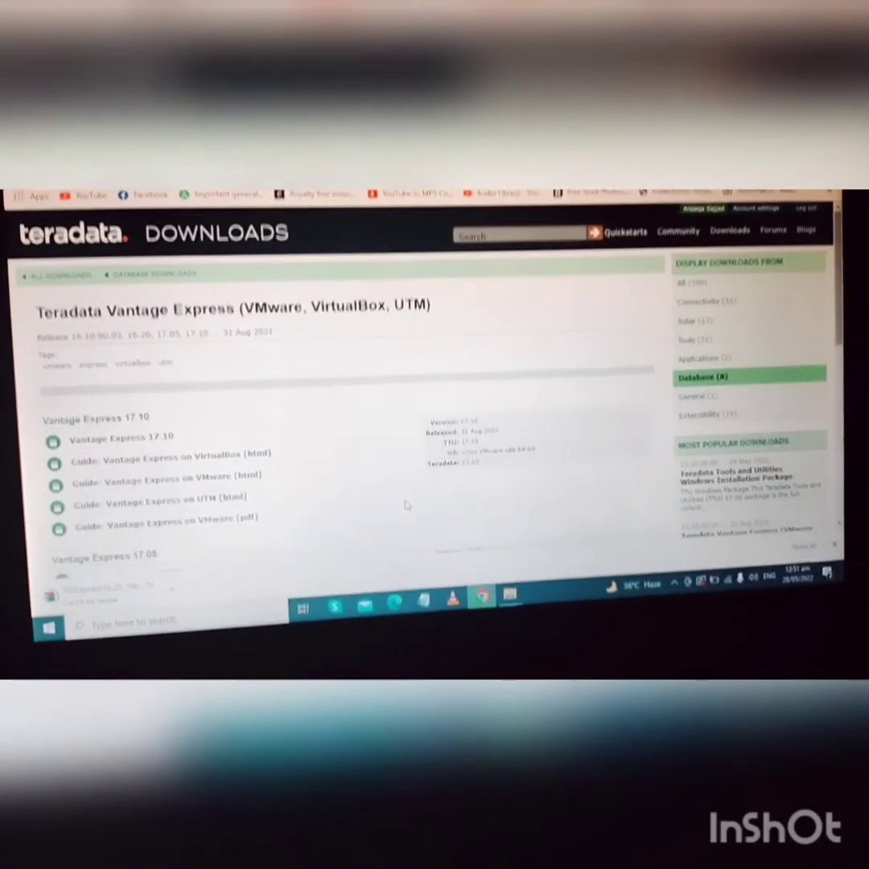
scroll(410, 509, down, 5)
scroll(414, 511, down, 2)
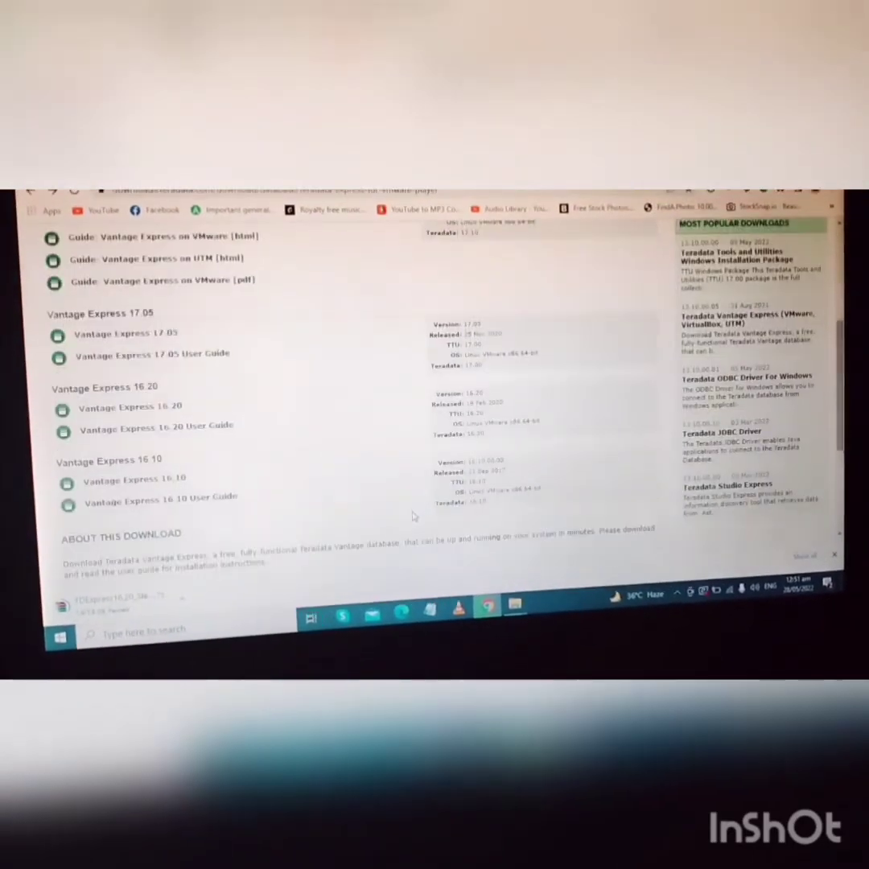
click(143, 412)
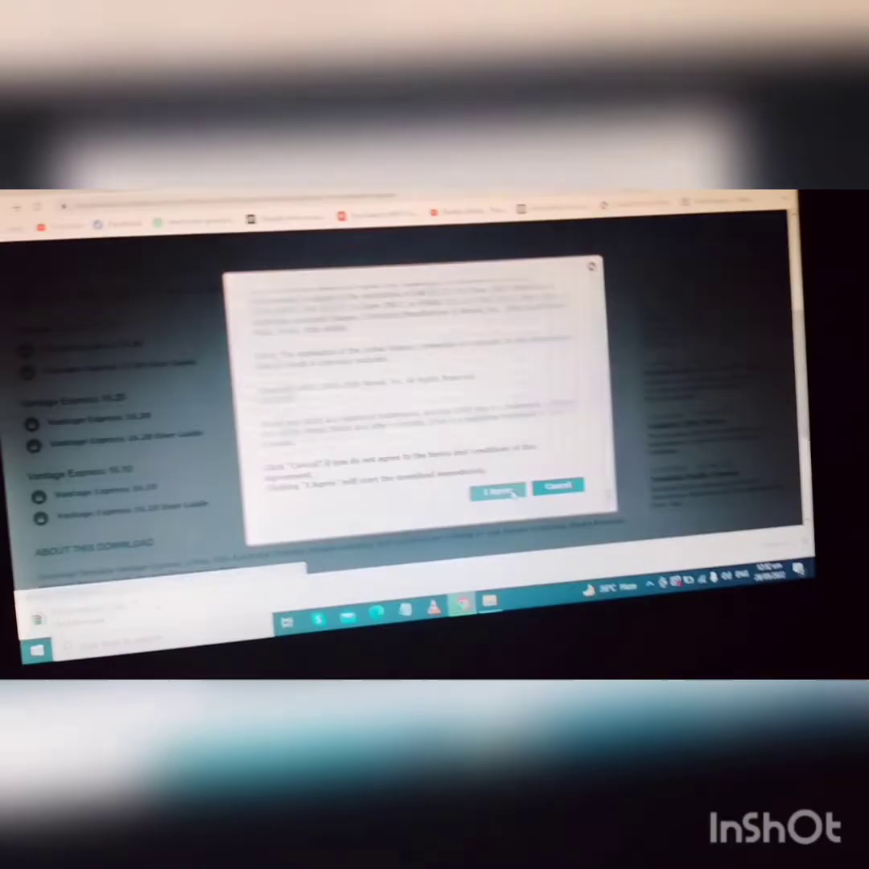
click(485, 483)
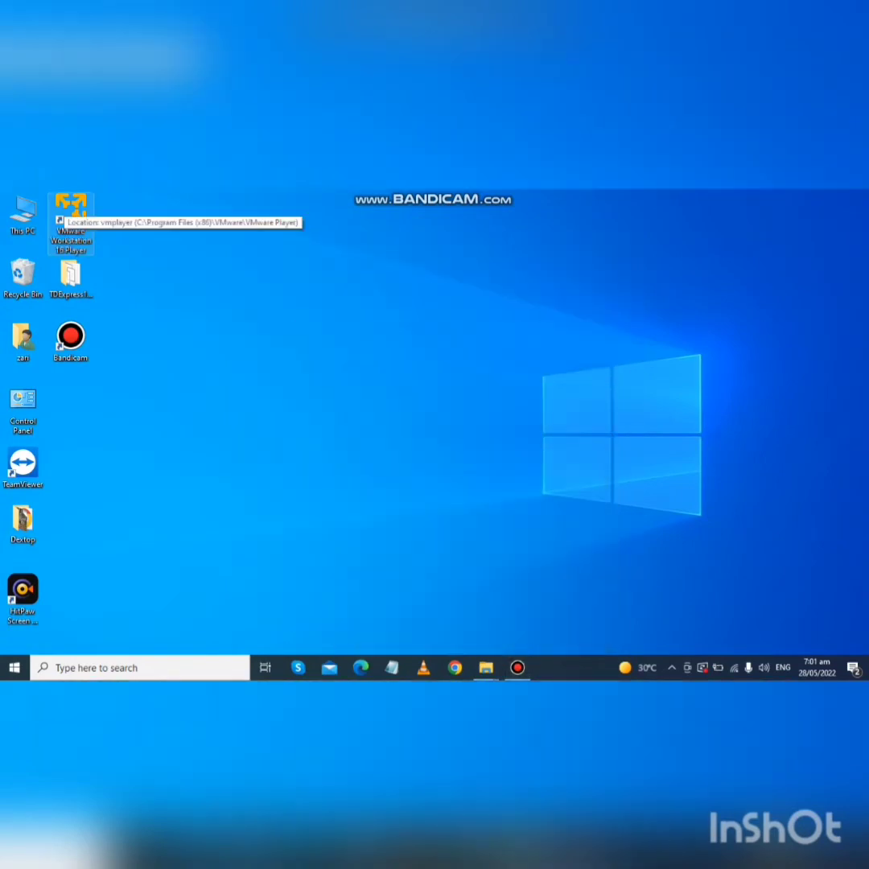
Open TDExpress16.20_Sles11.vmx from the TDExpress16.20_Sles11 desktop folder in VMware Workstation 16 Player and try to start the virtual machine.
double_click(68, 209)
click(310, 362)
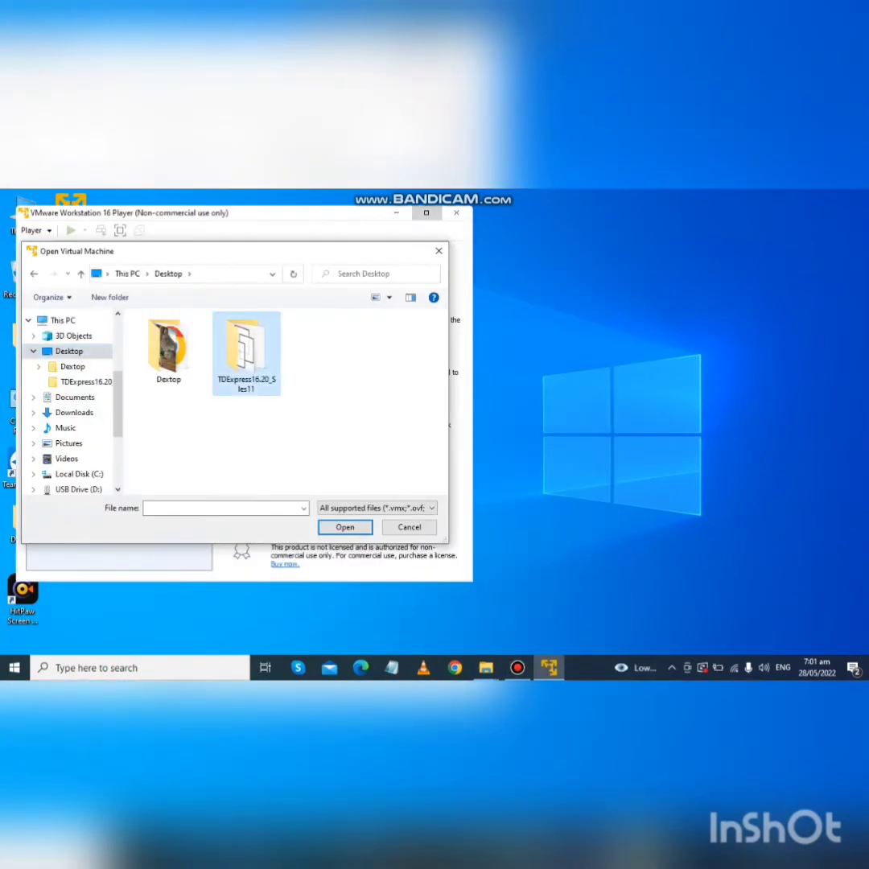
double_click(248, 354)
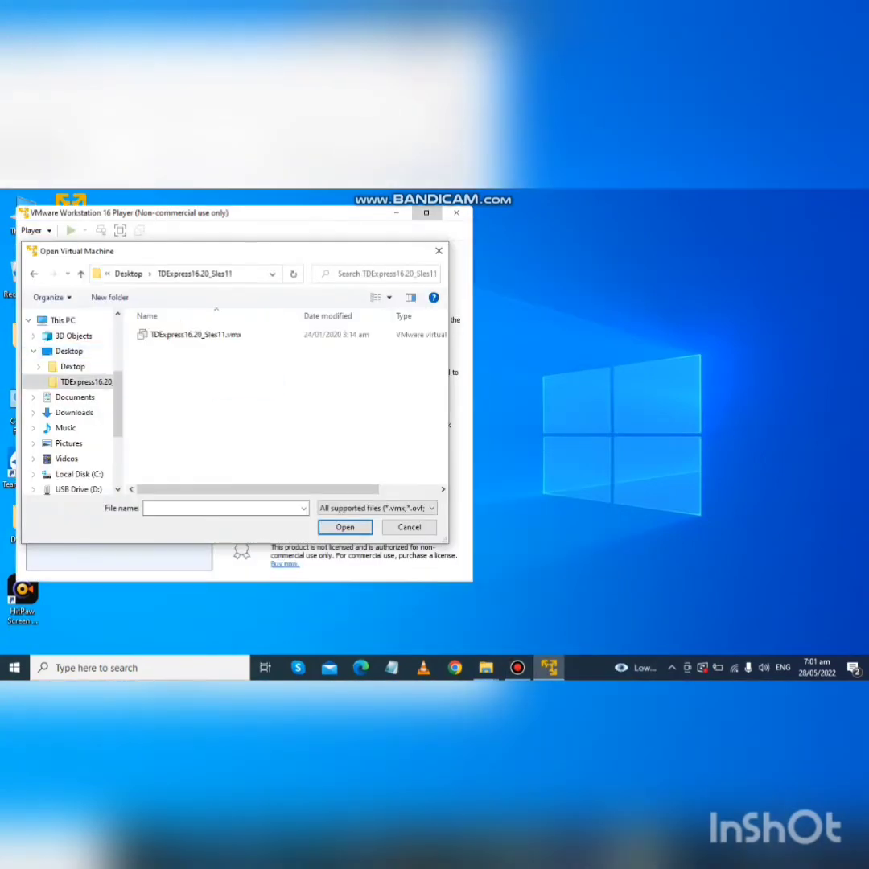
double_click(208, 335)
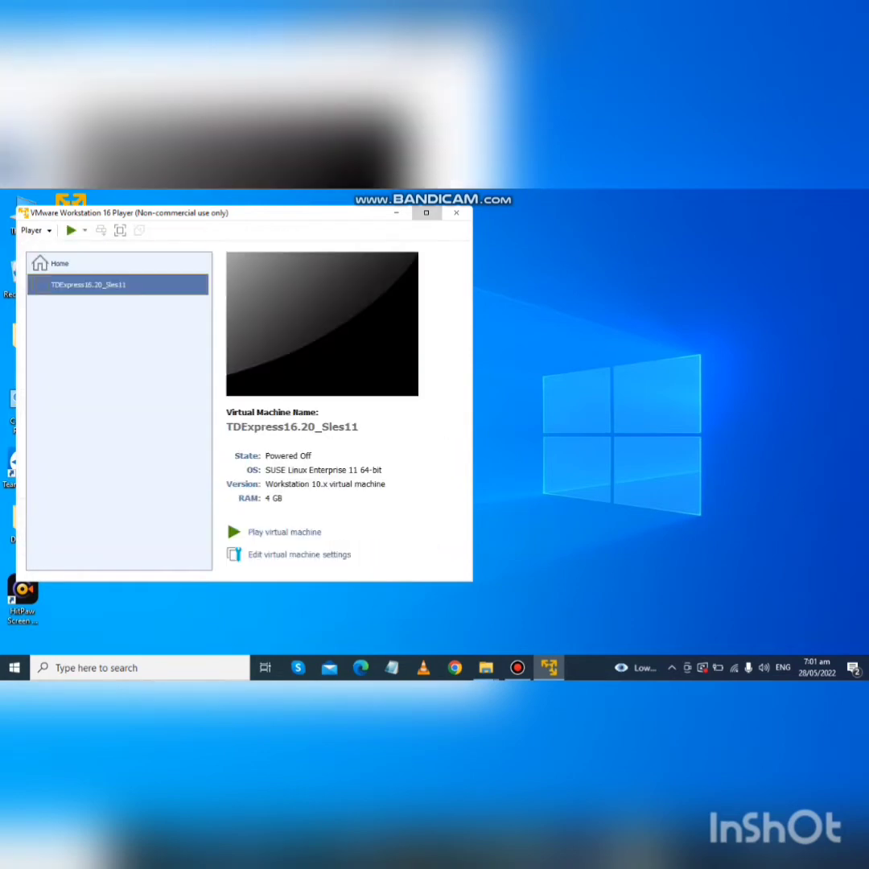
click(285, 532)
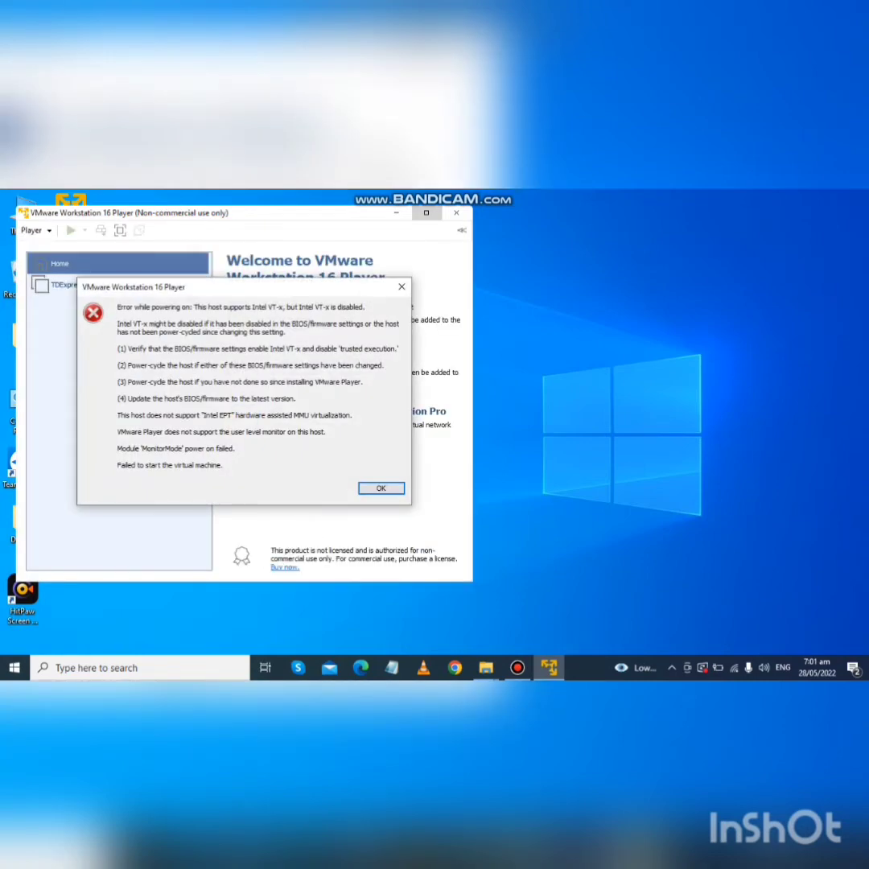
click(518, 667)
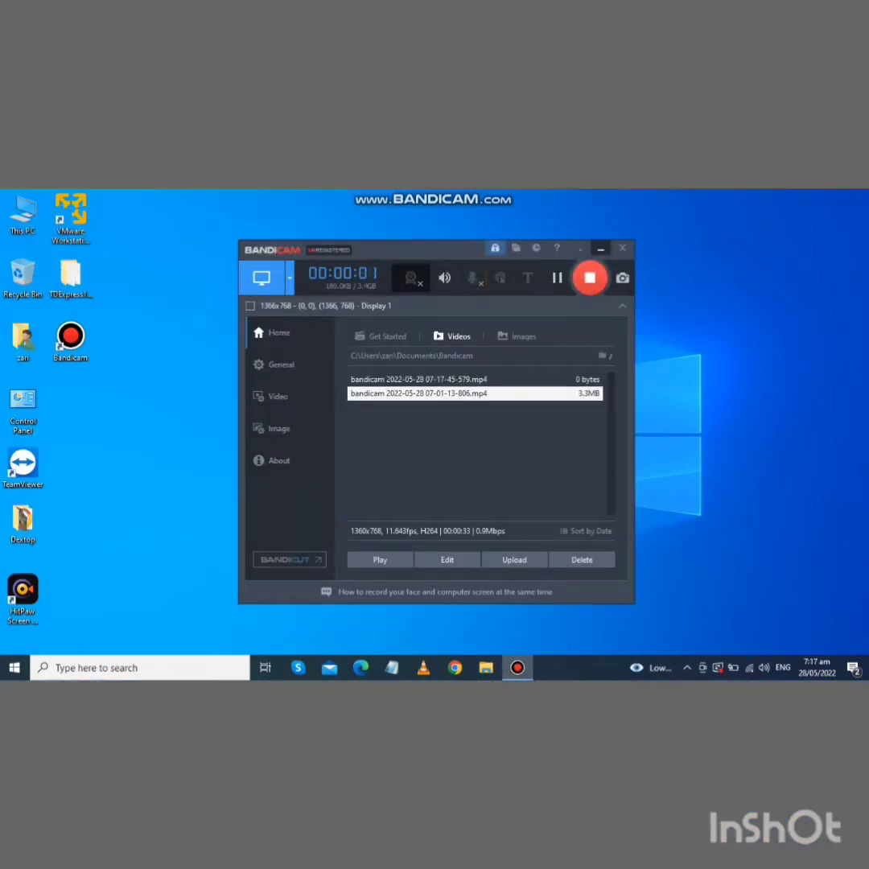
click(601, 249)
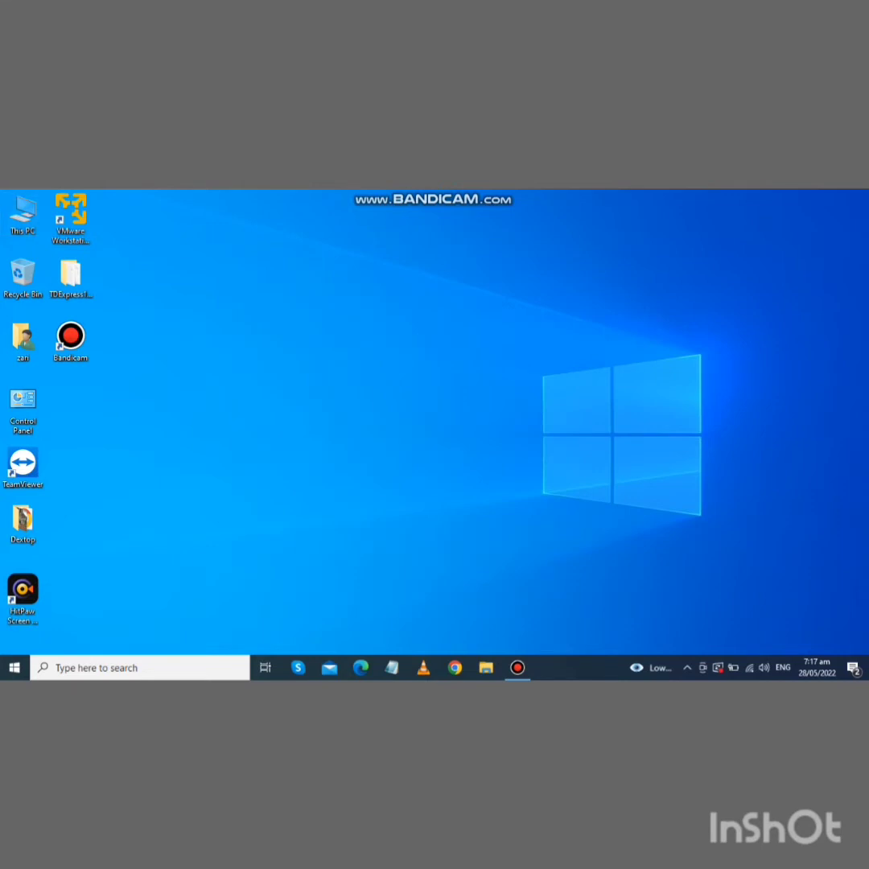
Launch VMware Workstation 16 Player and start the TDExpress16.20_Sles11 virtual machine.
click(70, 211)
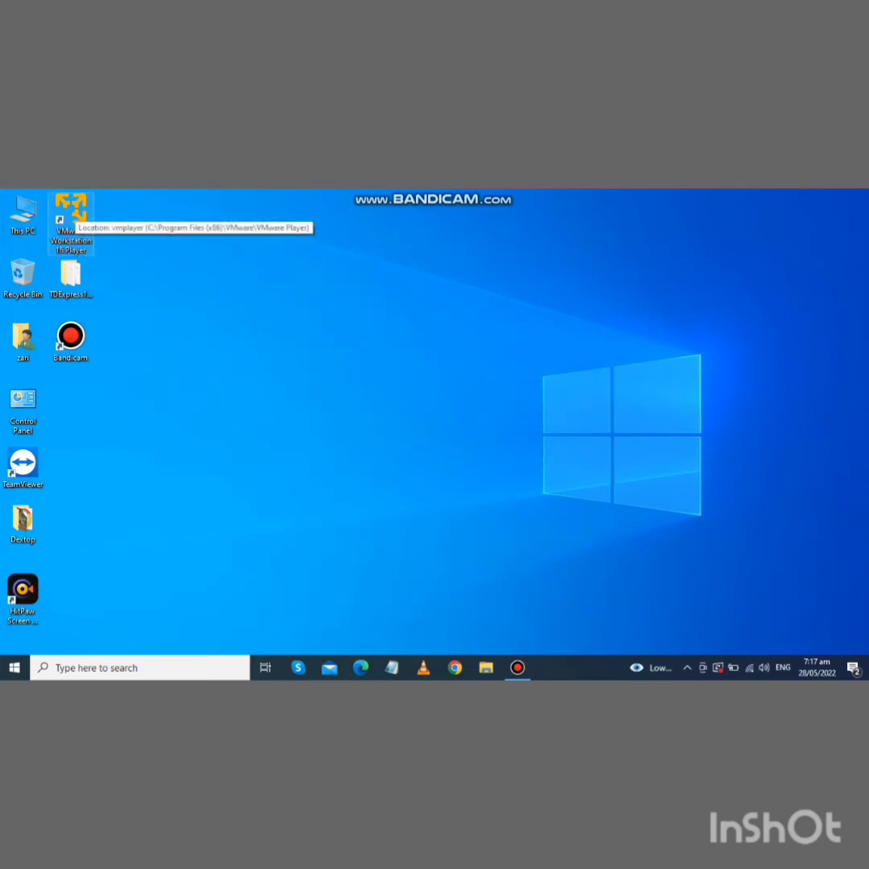
double_click(71, 211)
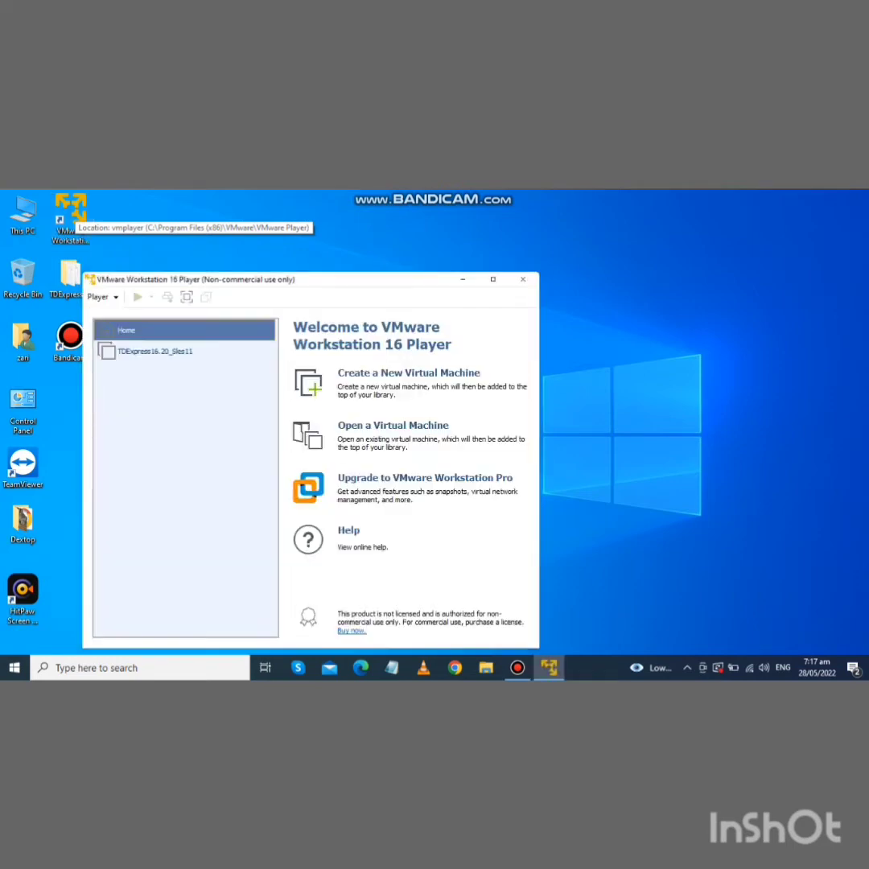
double_click(154, 352)
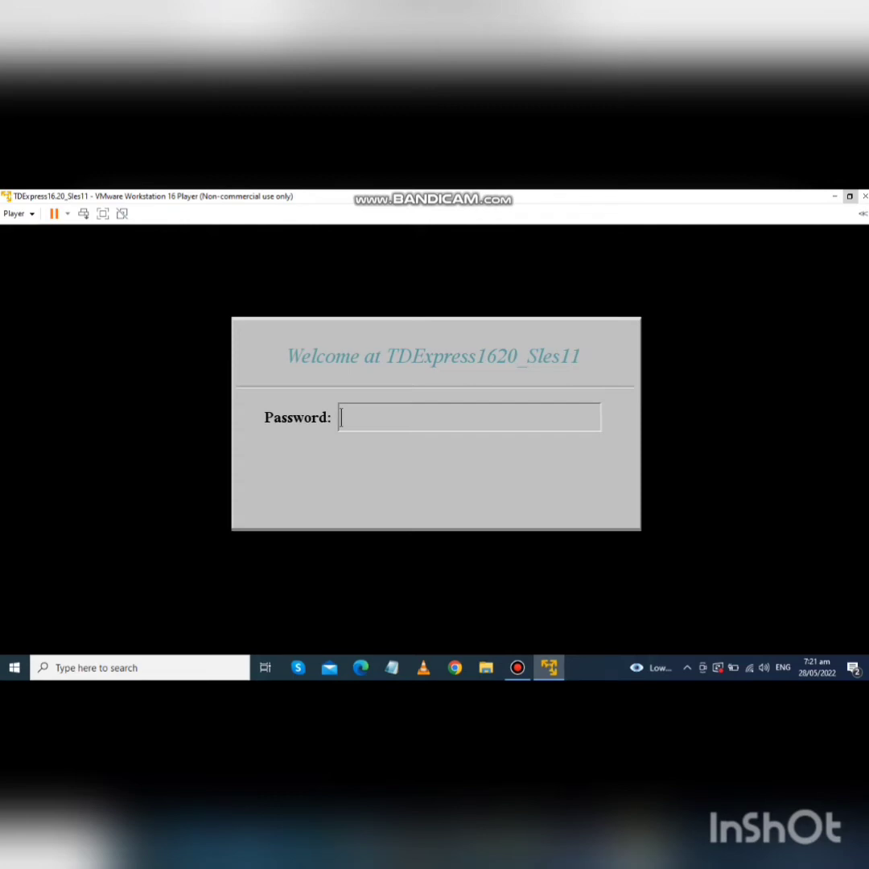
click(517, 668)
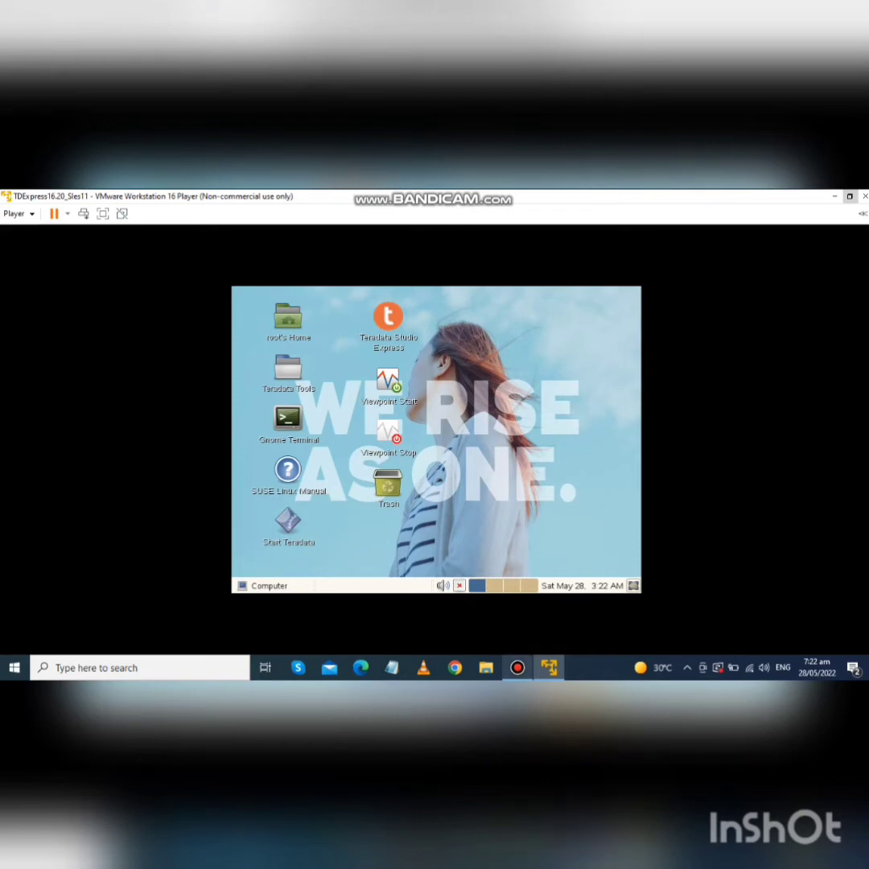
click(517, 668)
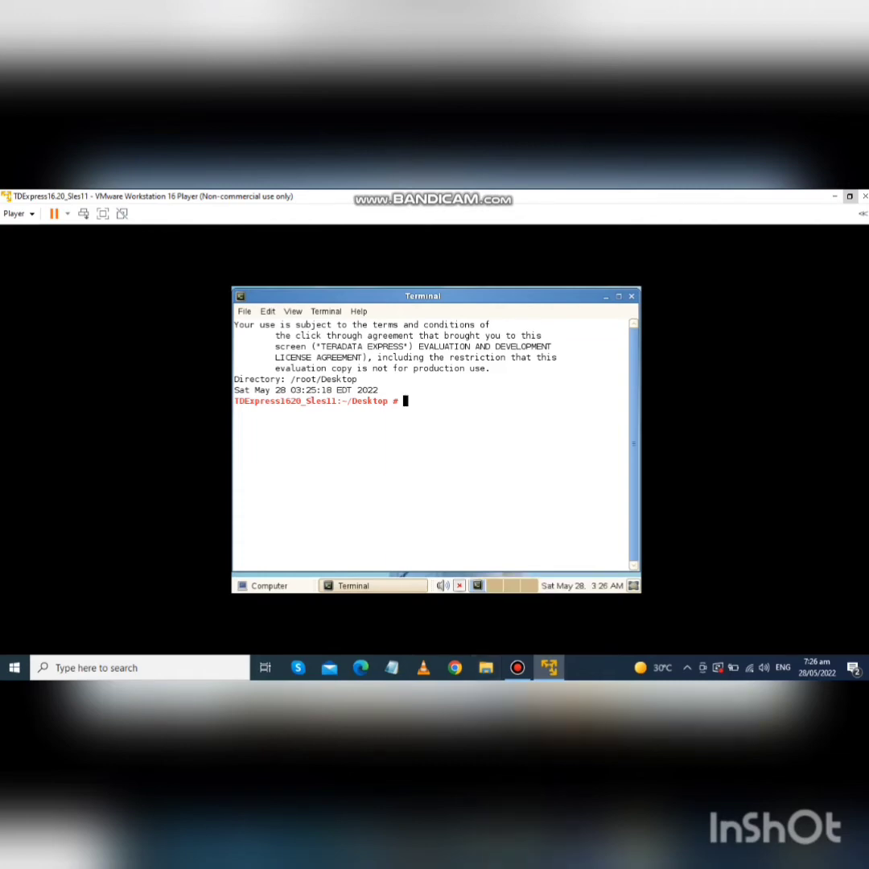
Try to run -a as a command in the virtual machine's terminal.
text(-)
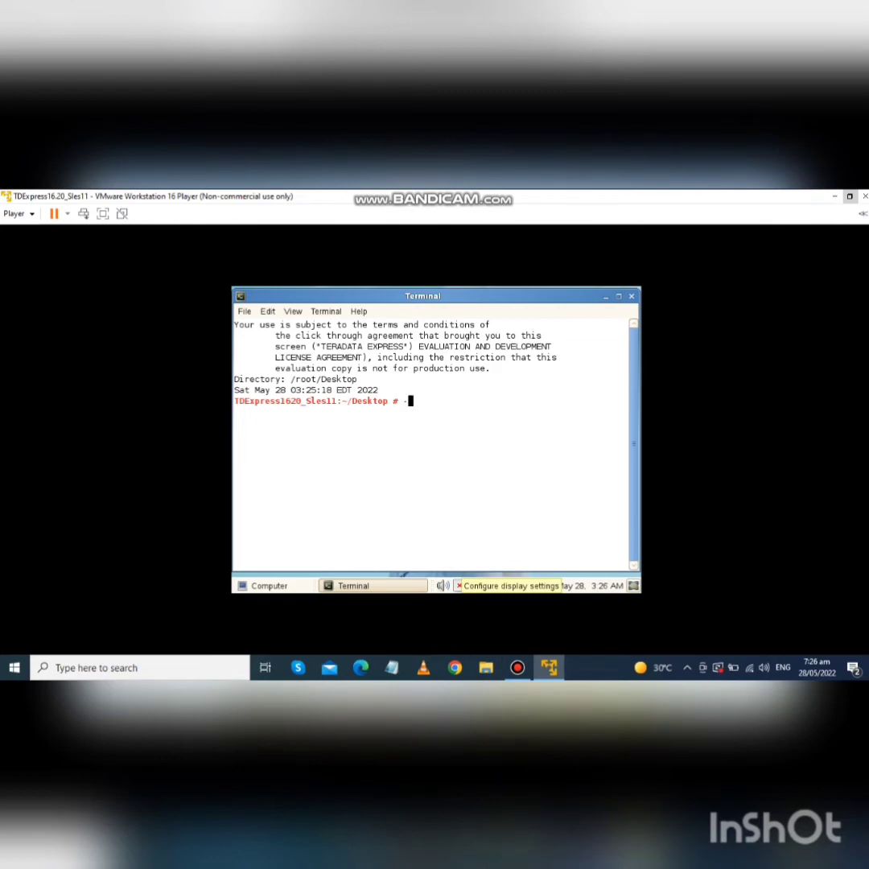
text(a)
key(Return)
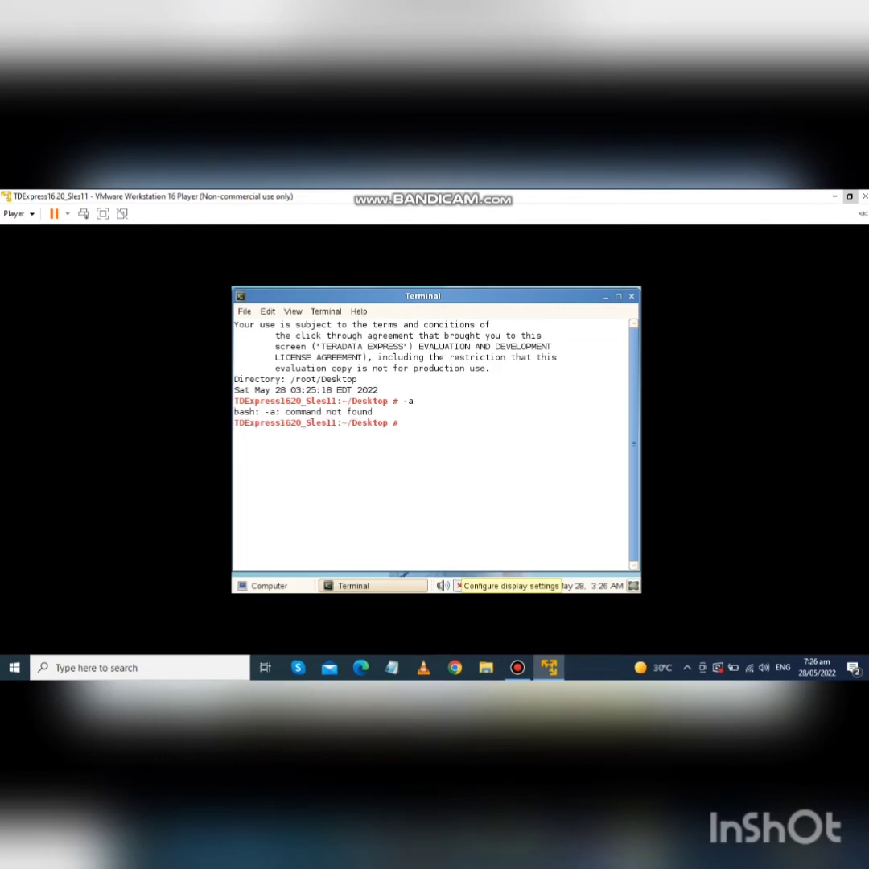
Try to check the database state with the terminal command pdstate-a, and begin entering another command starting with pd.
key(Up)
key(BackSpace)
key(BackSpace)
text(pdstate-a)
key(Return)
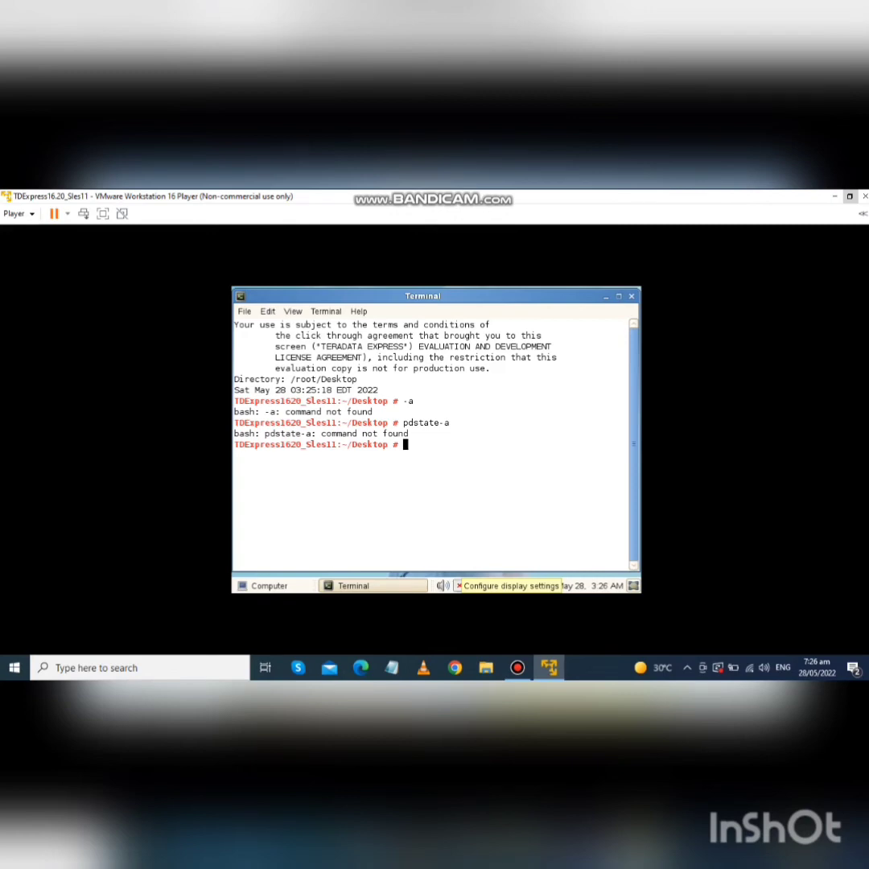
mouse_move(518, 668)
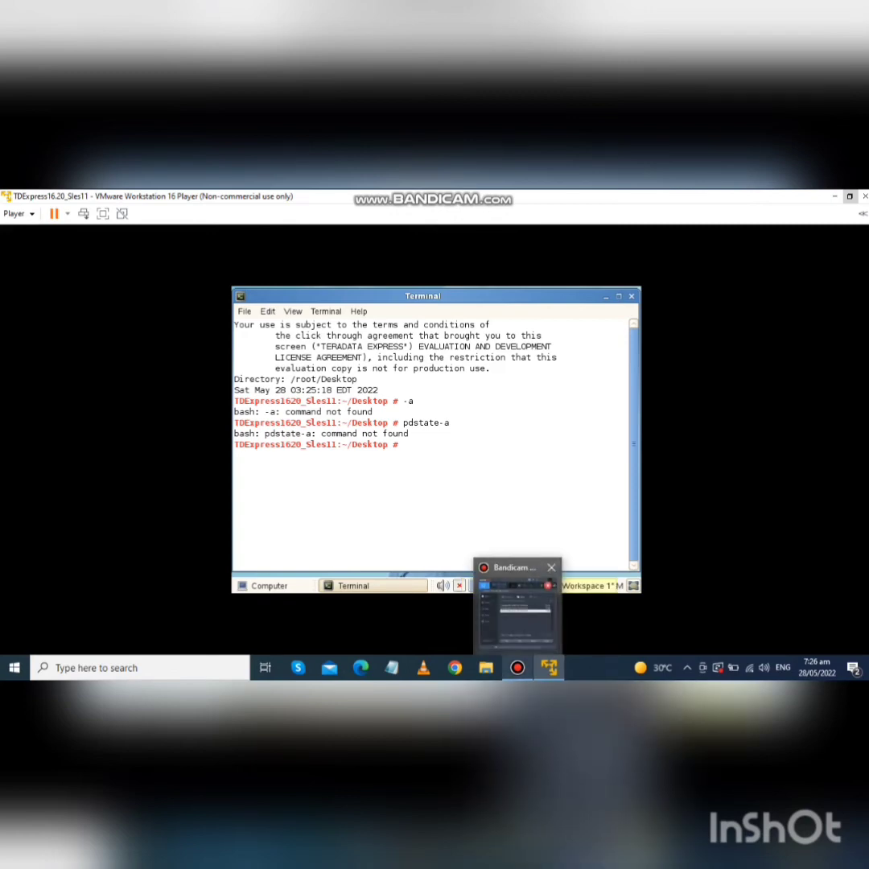
text(p)
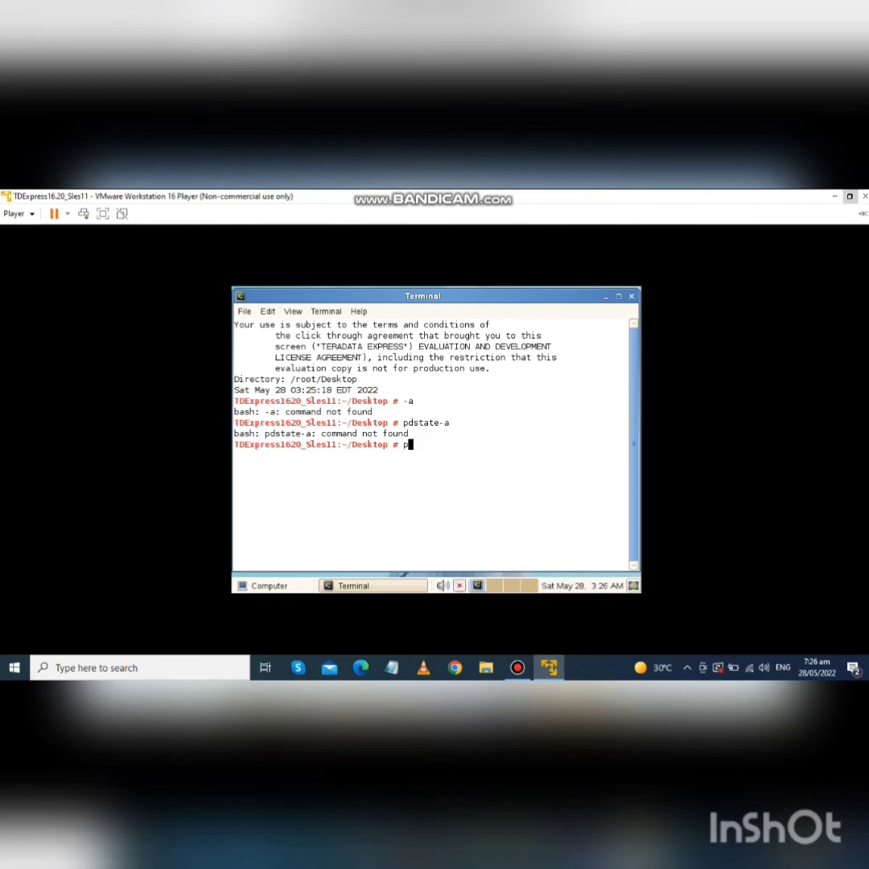
text(d)
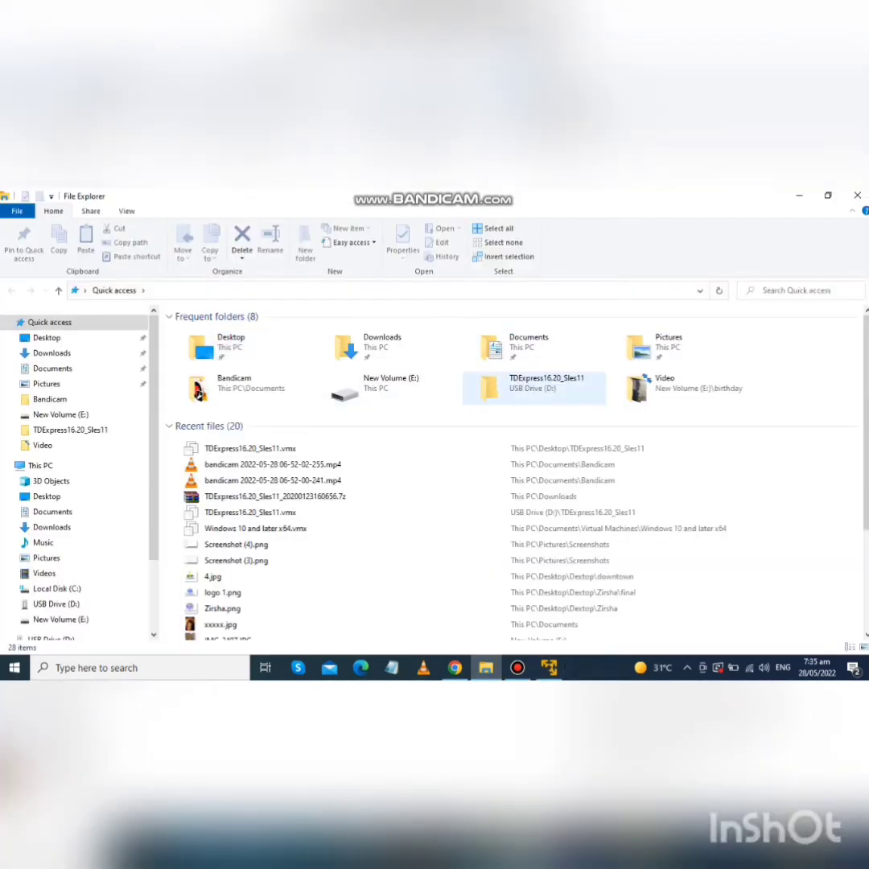
Inspect the contents of TeradataToolsAndUtilitiesBase__windows_indep.17.10.18.00.zip in the Downloads folder, and close the archive.
double_click(378, 346)
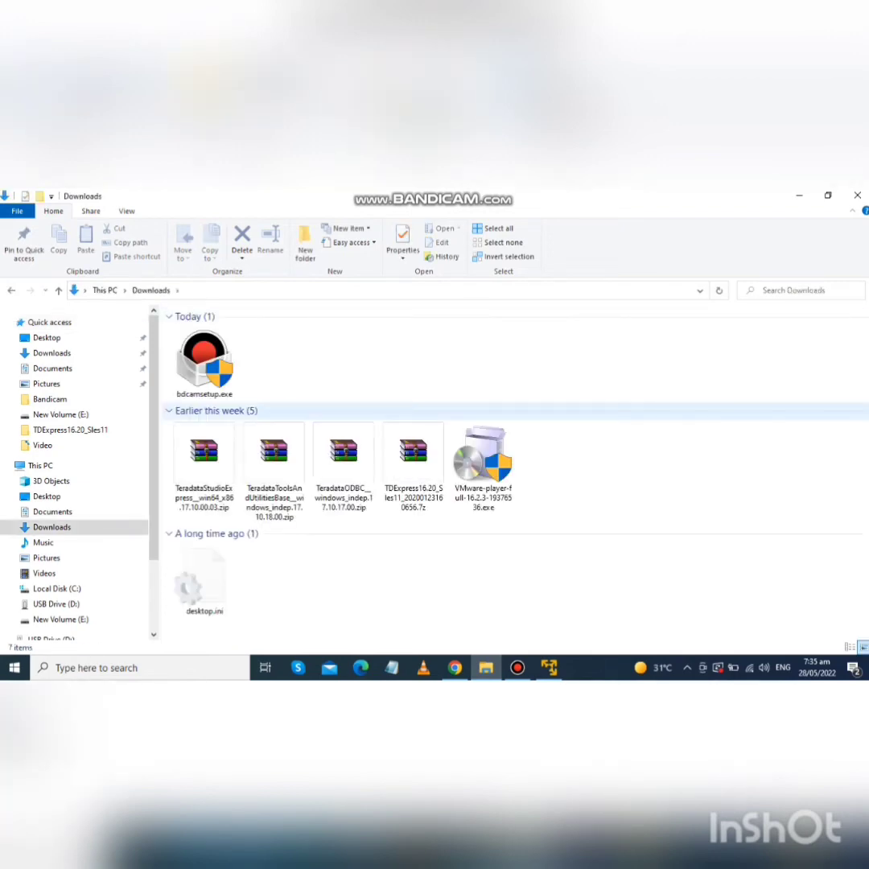
double_click(273, 471)
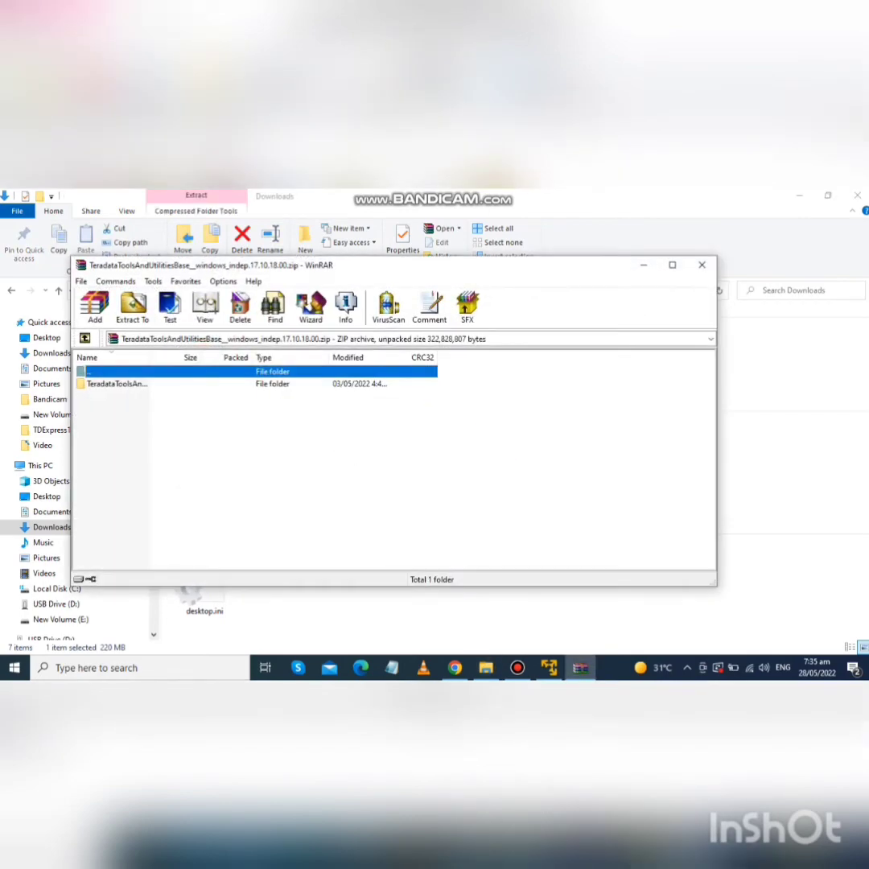
double_click(117, 384)
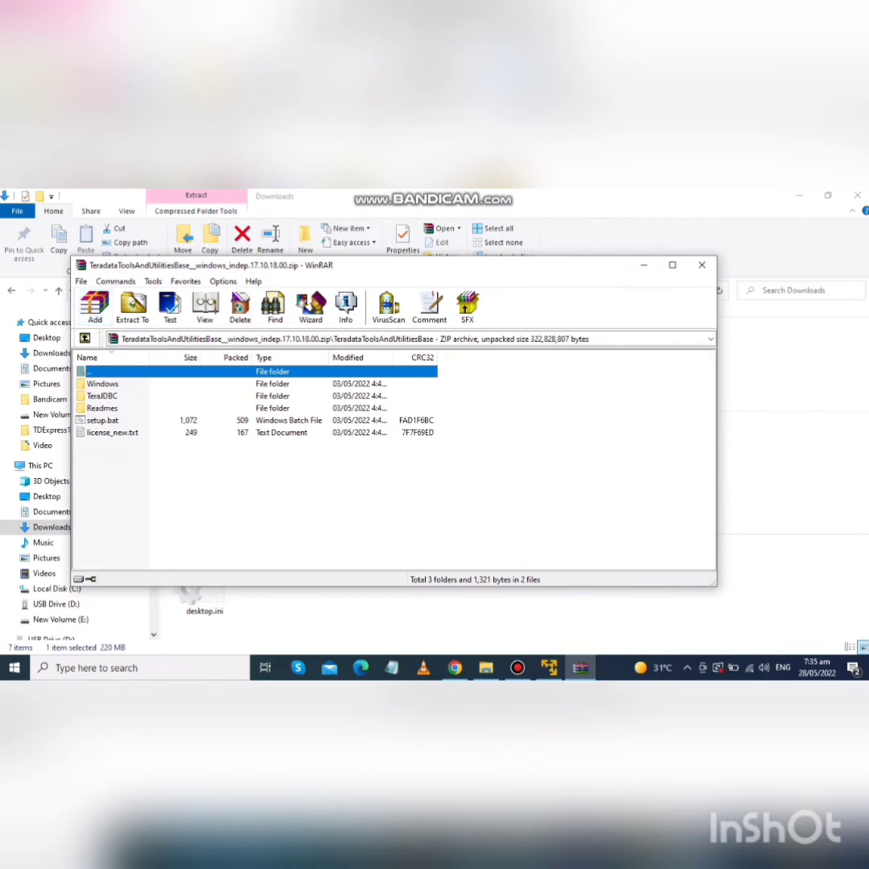
click(701, 265)
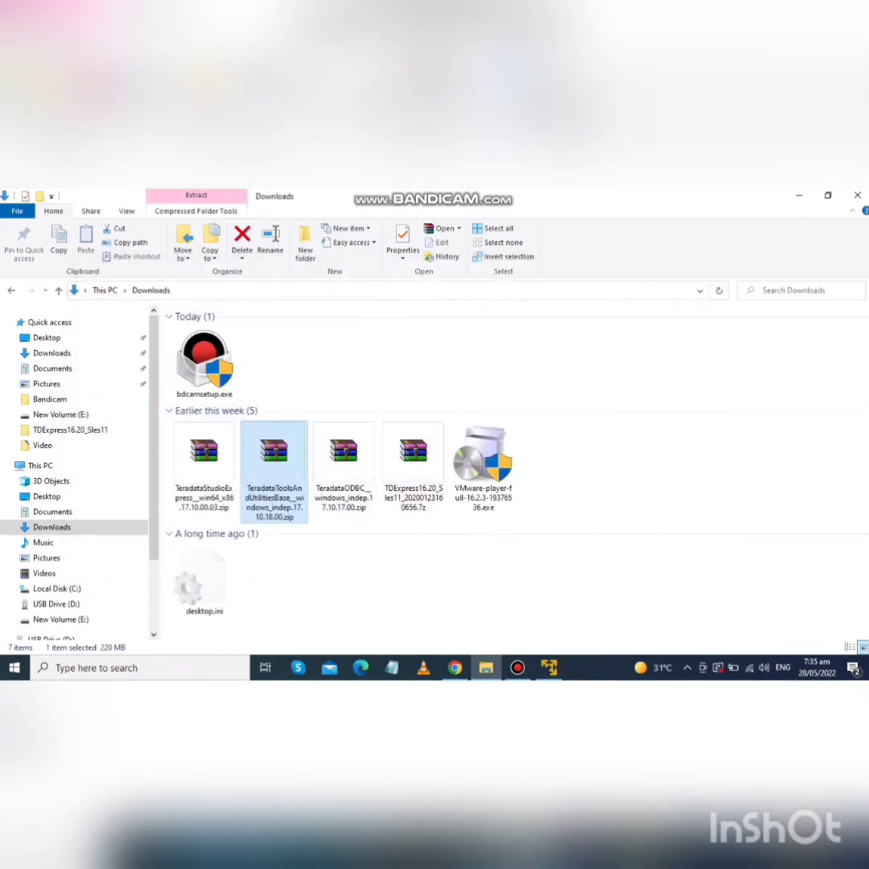
Extract TeradataToolsAndUtilitiesBase__windows_indep.17.10.18.00.zip to the Desktop folder.
right_click(281, 455)
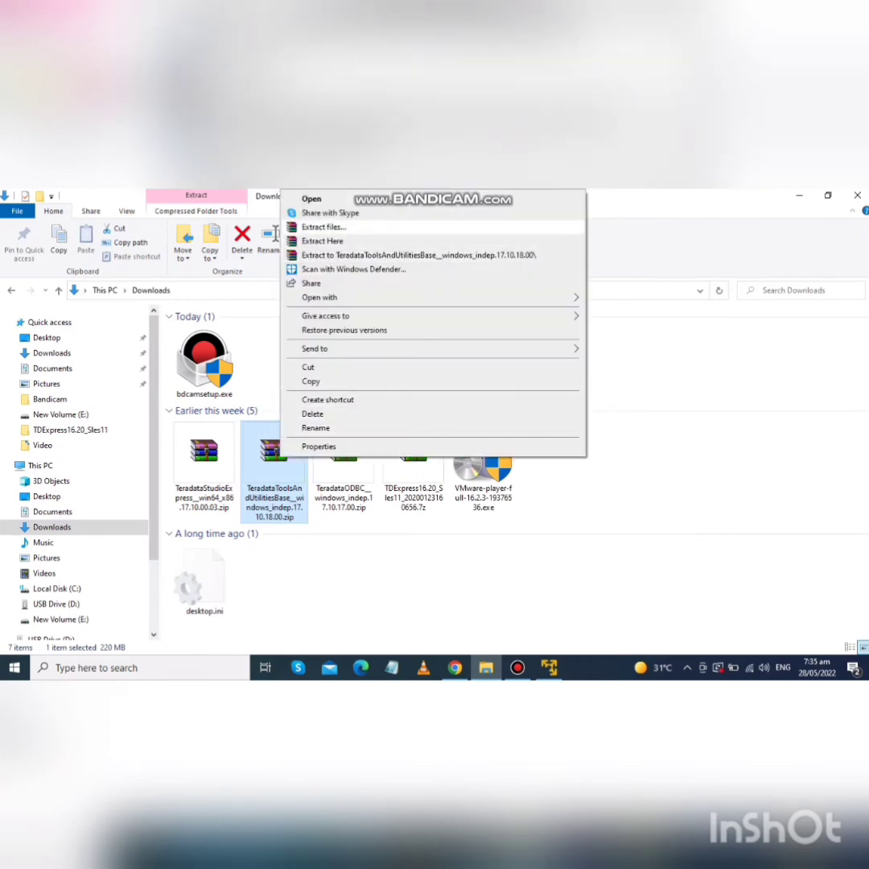
click(322, 227)
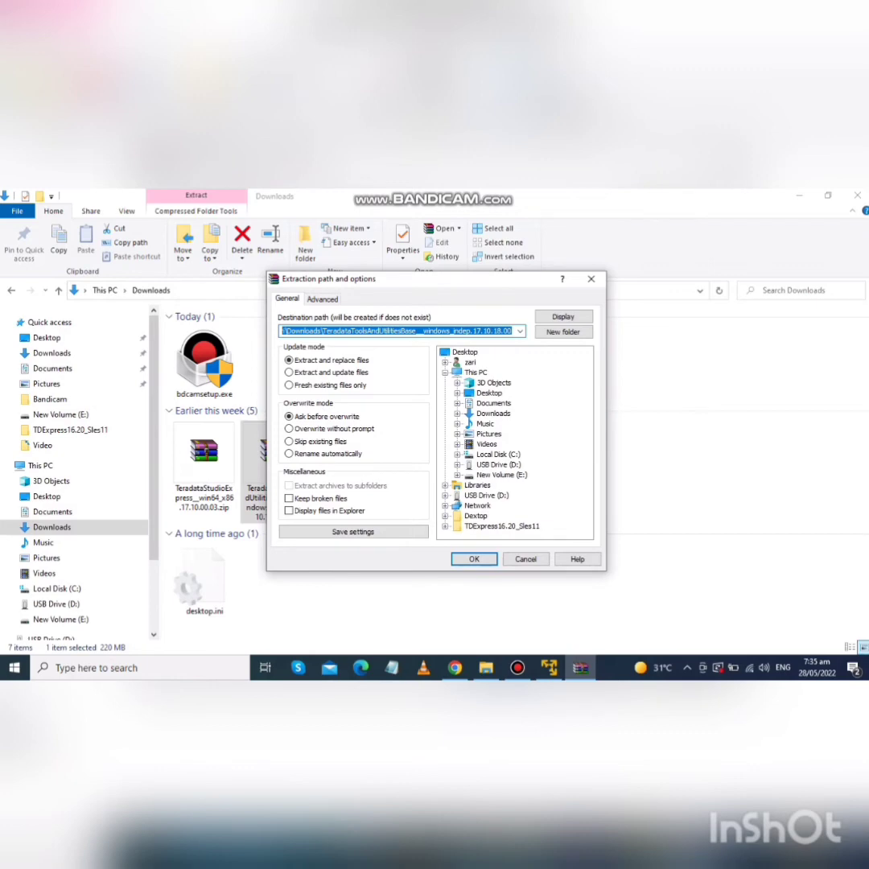
click(489, 394)
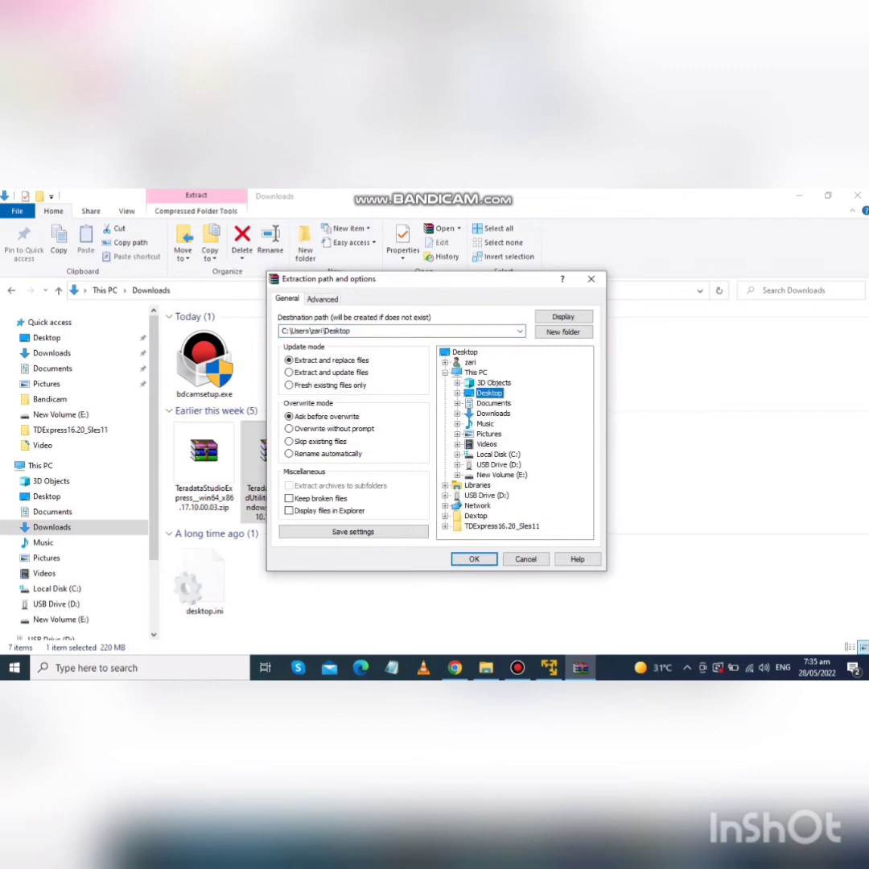
key(Return)
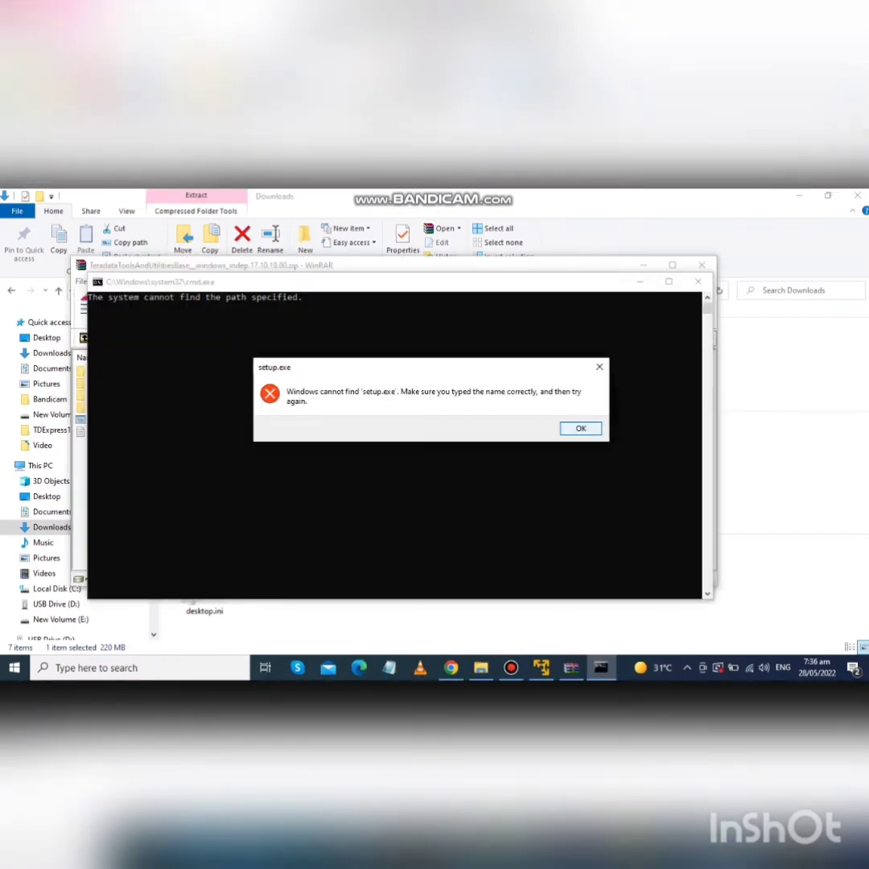
View license_new.txt from the TeradataToolsAndUtilitiesBase archive, close it, and try to run setup.bat.
click(581, 428)
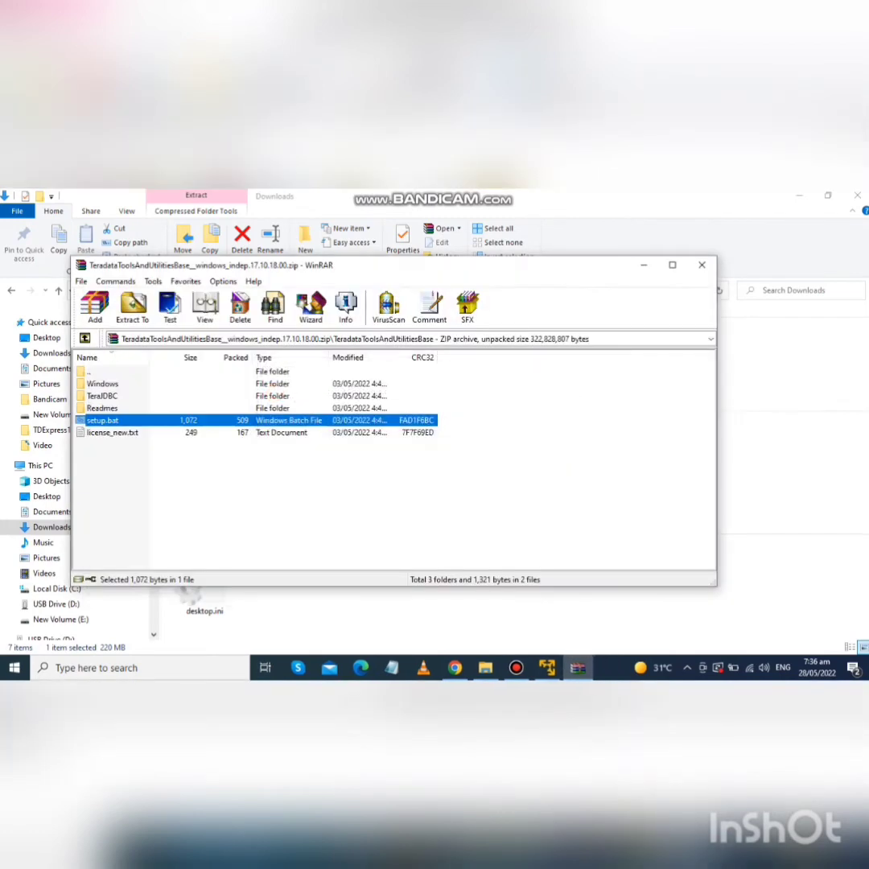
double_click(113, 433)
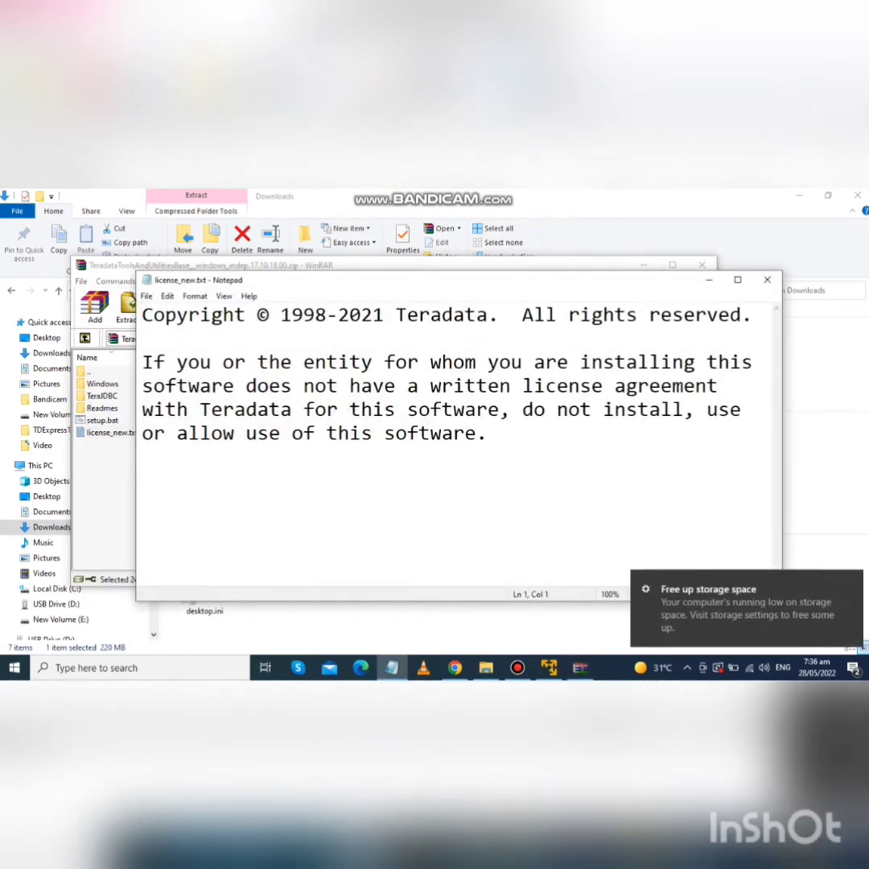
click(767, 279)
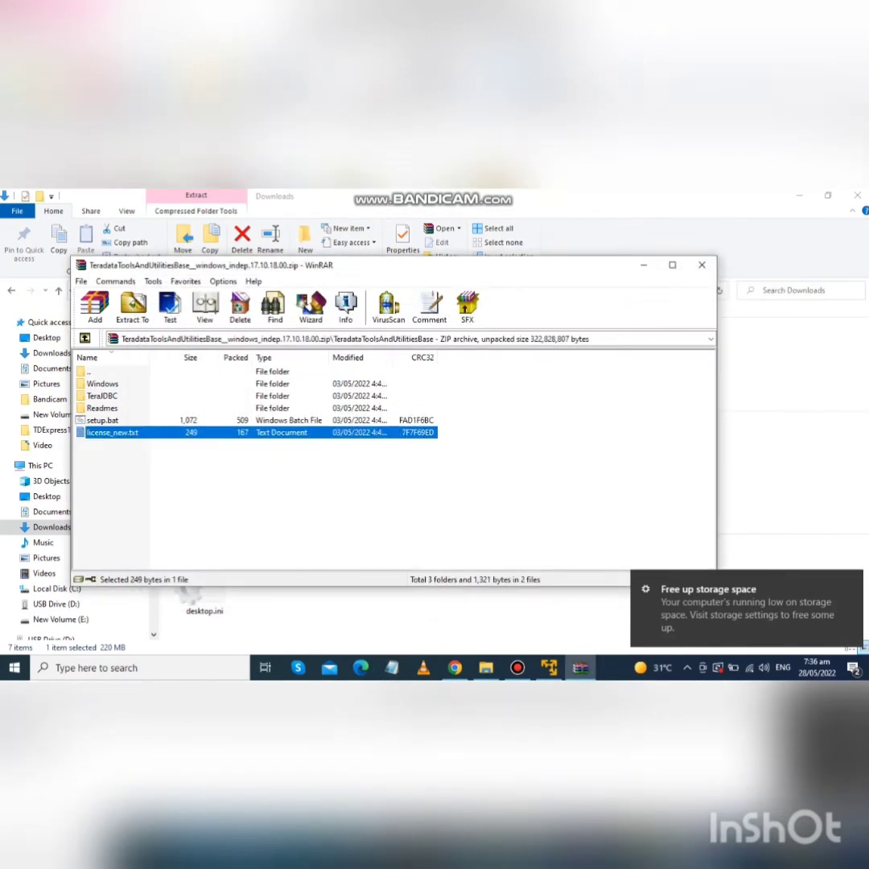
double_click(102, 420)
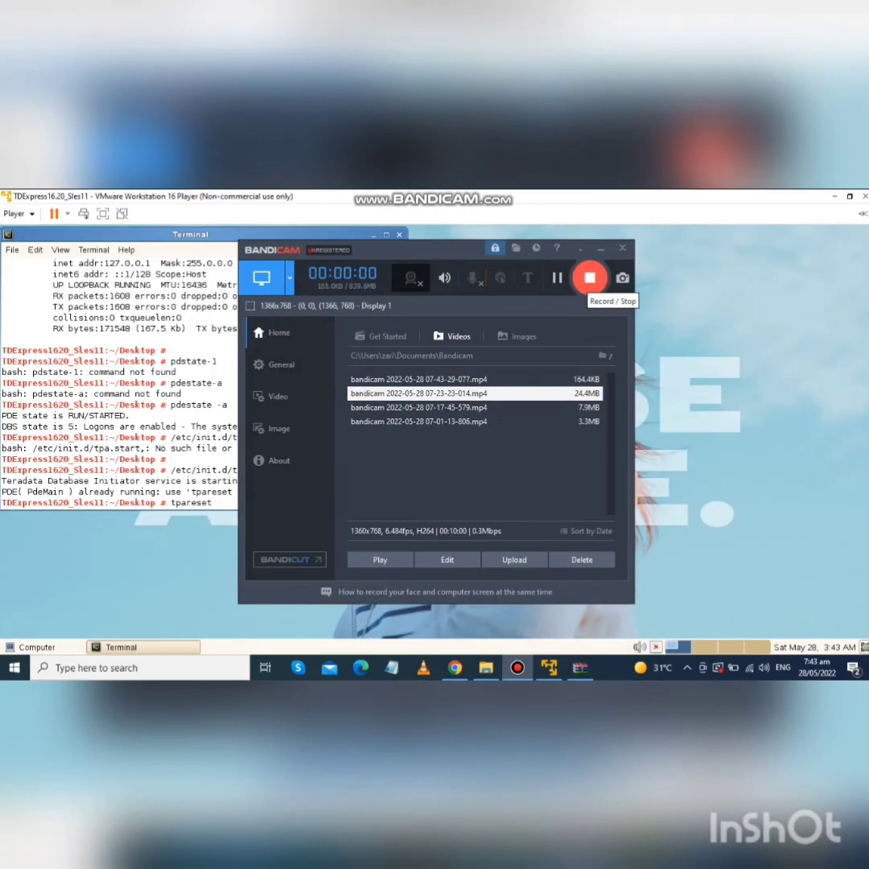
Run the command tpareset -f force in the virtual machine's terminal to request a database restart.
click(601, 249)
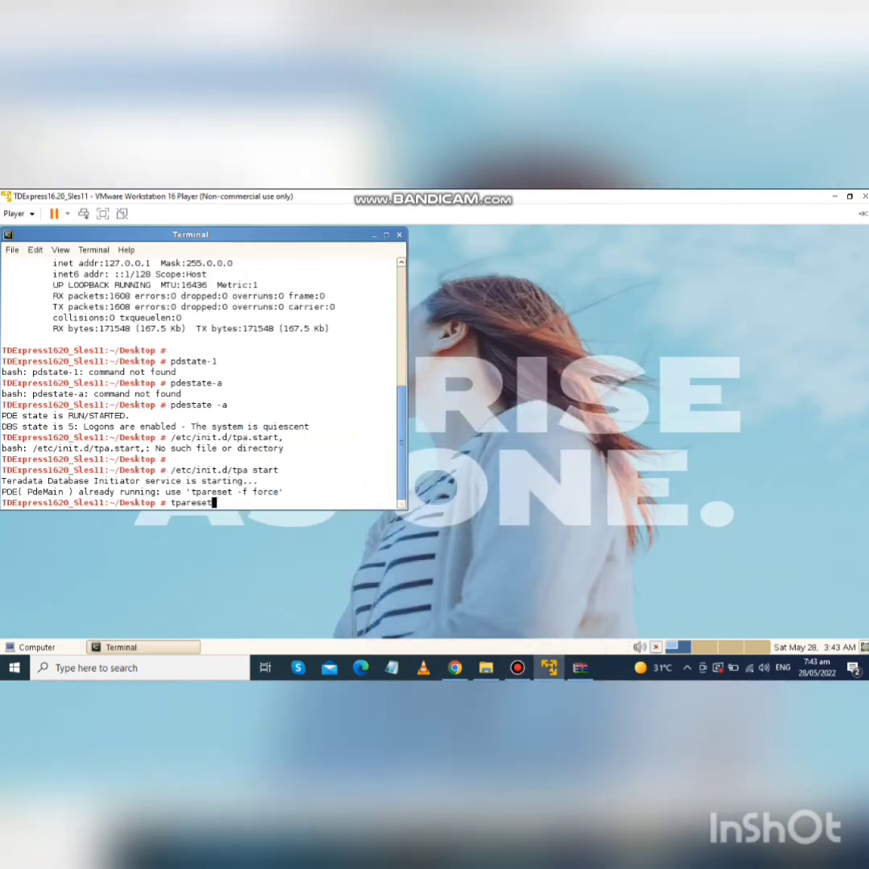
text(-f force)
key(Return)
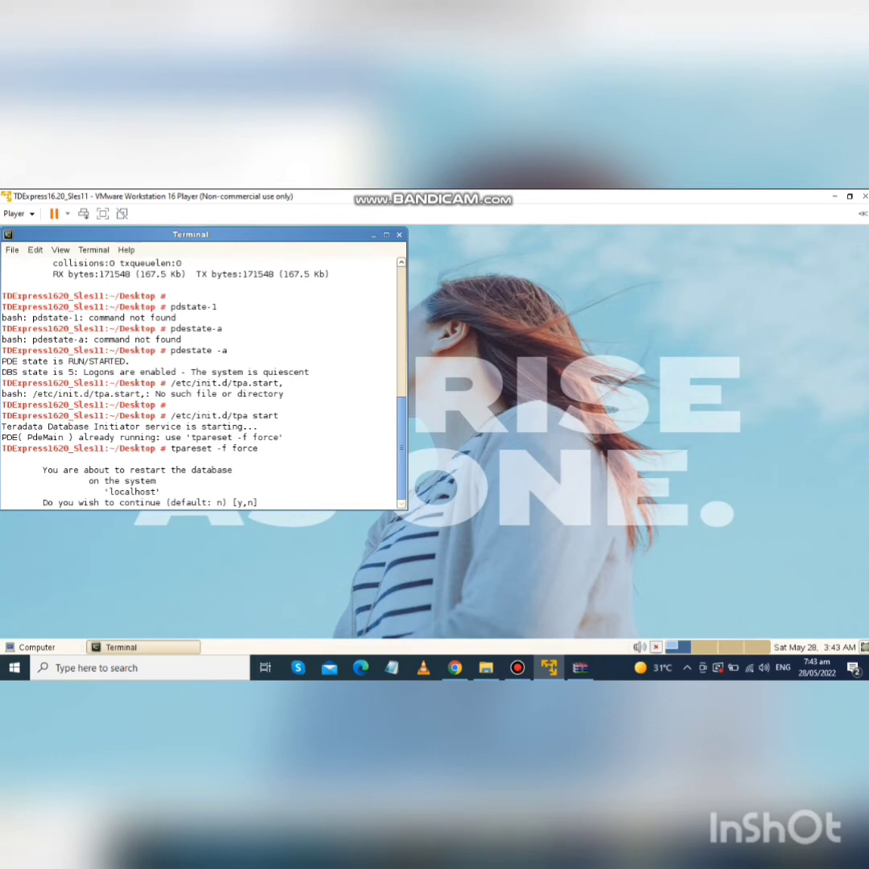
Confirm the pending database restart with y and switch to the adjacent empty workspace of the virtual machine.
text(y)
key(Return)
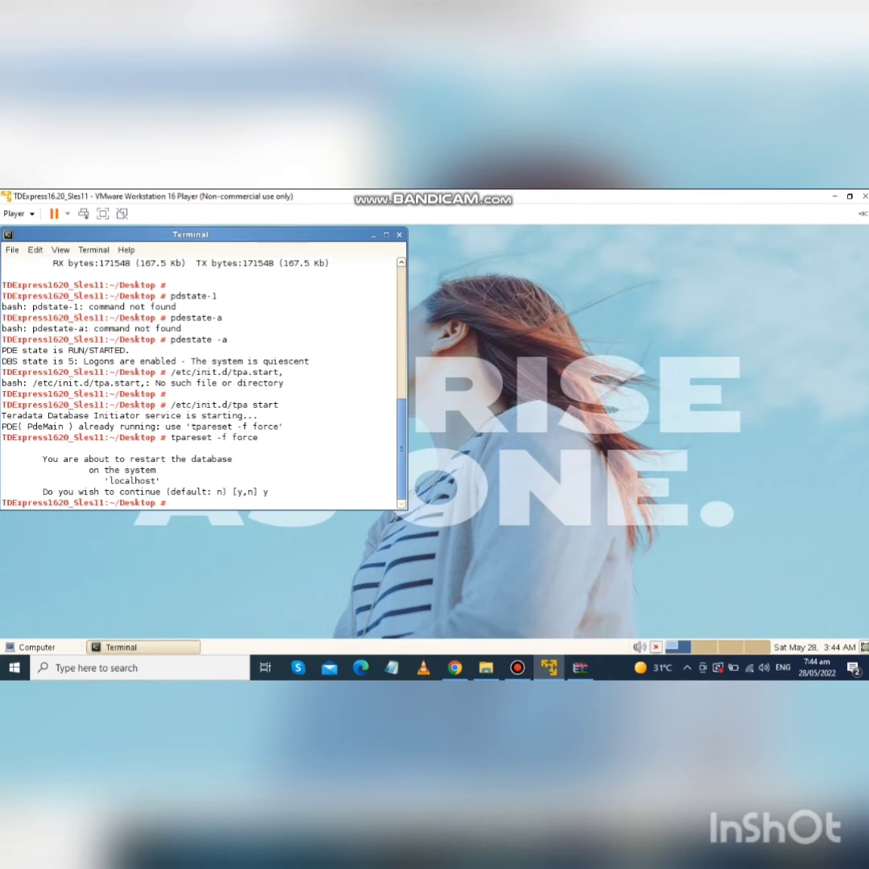
key(ctrl+alt+Right)
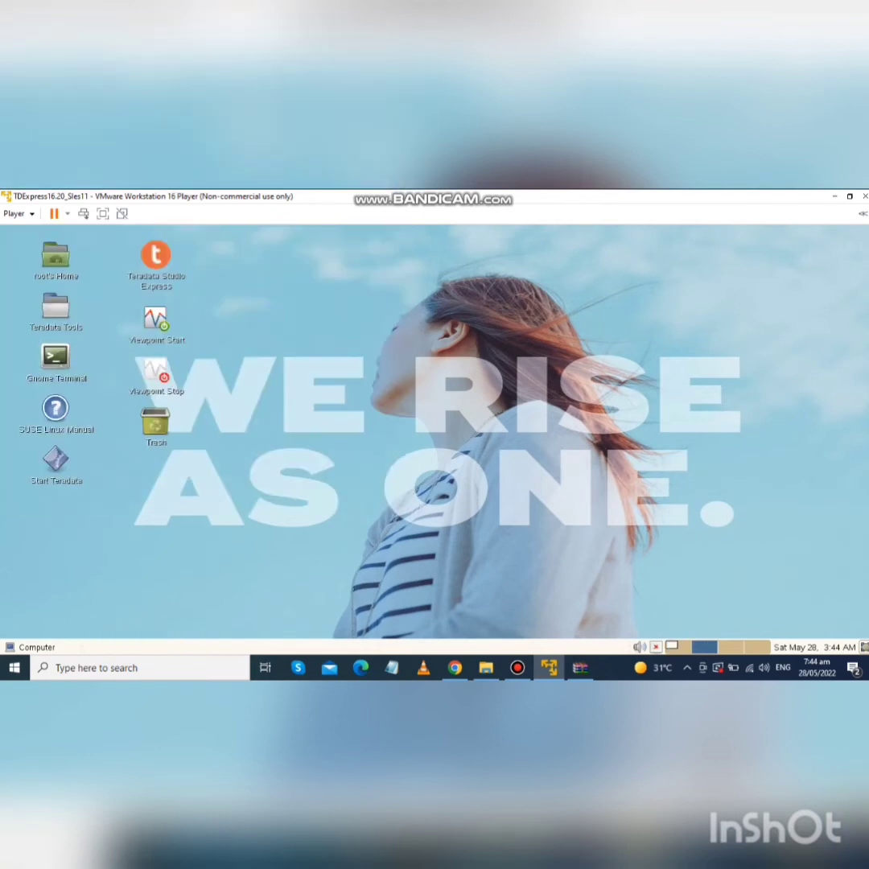
double_click(55, 357)
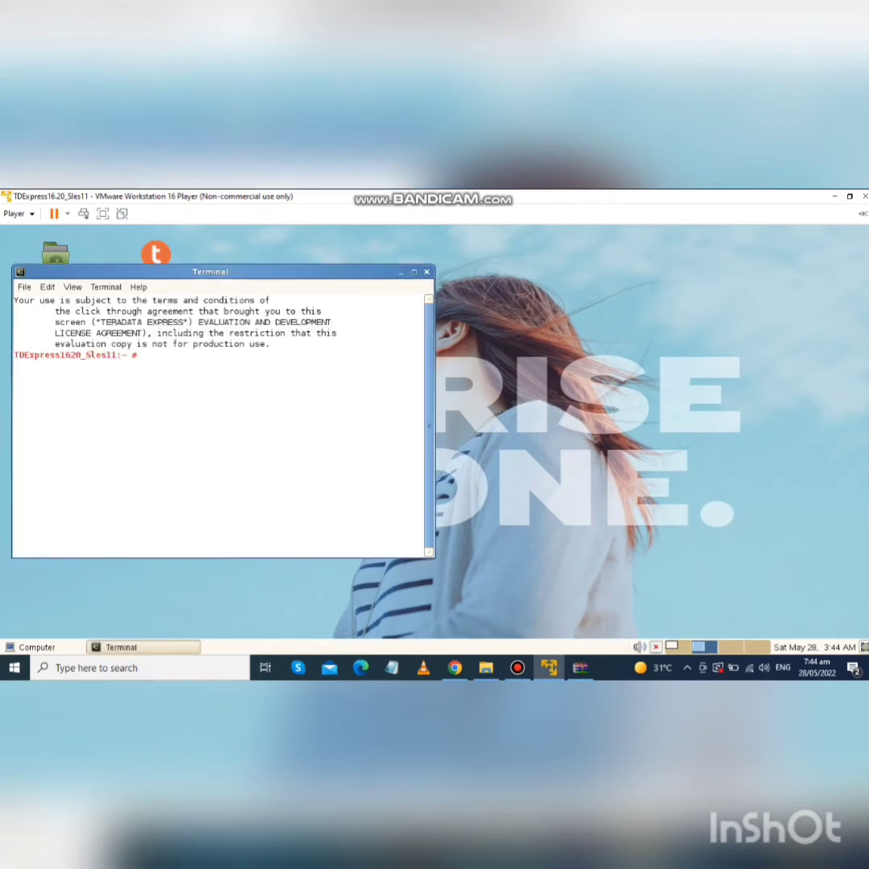
key(alt+F4)
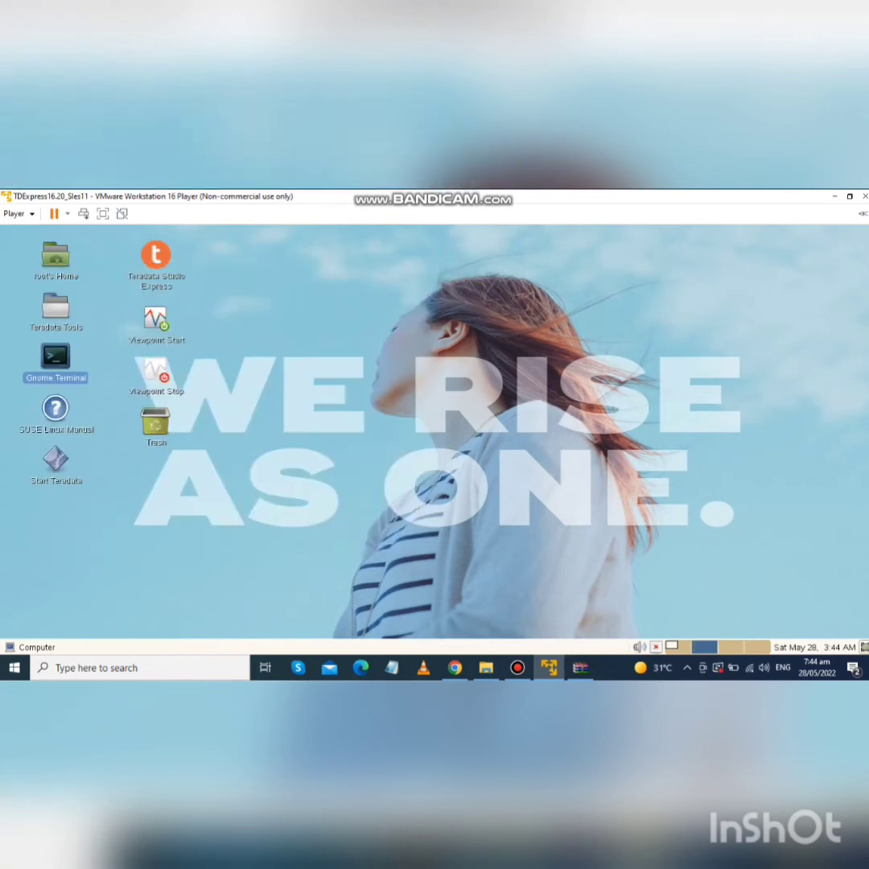
click(257, 338)
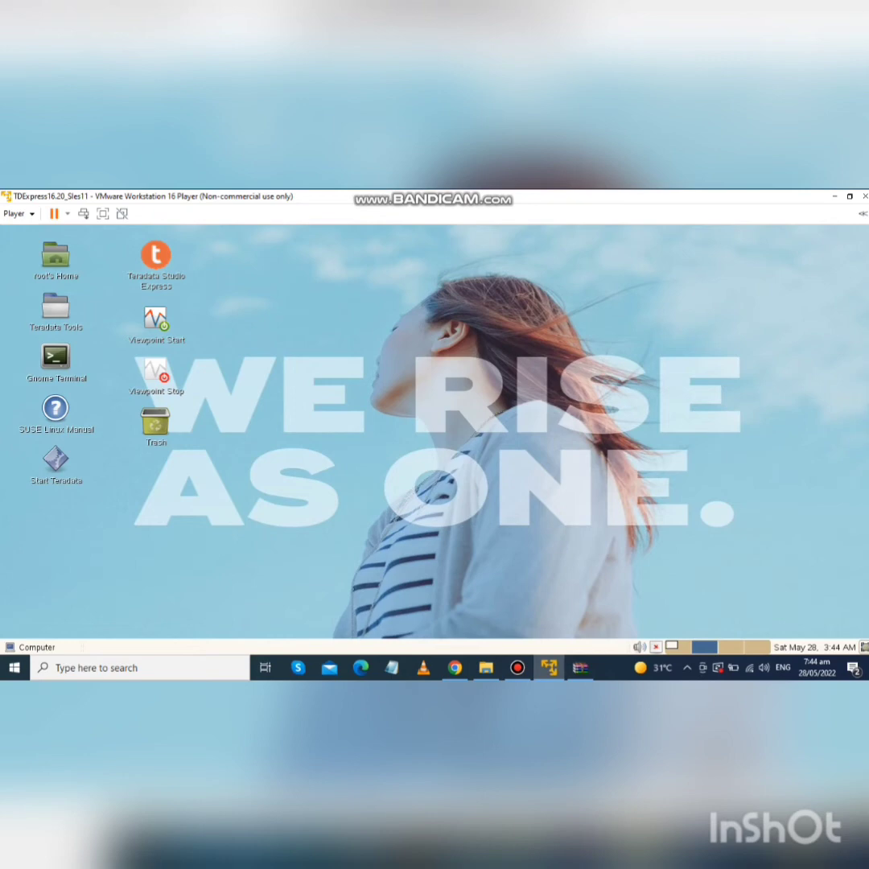
Launch Teradata Studio Express from the virtual machine's desktop, go through its Quick Tour and close the tour.
double_click(156, 256)
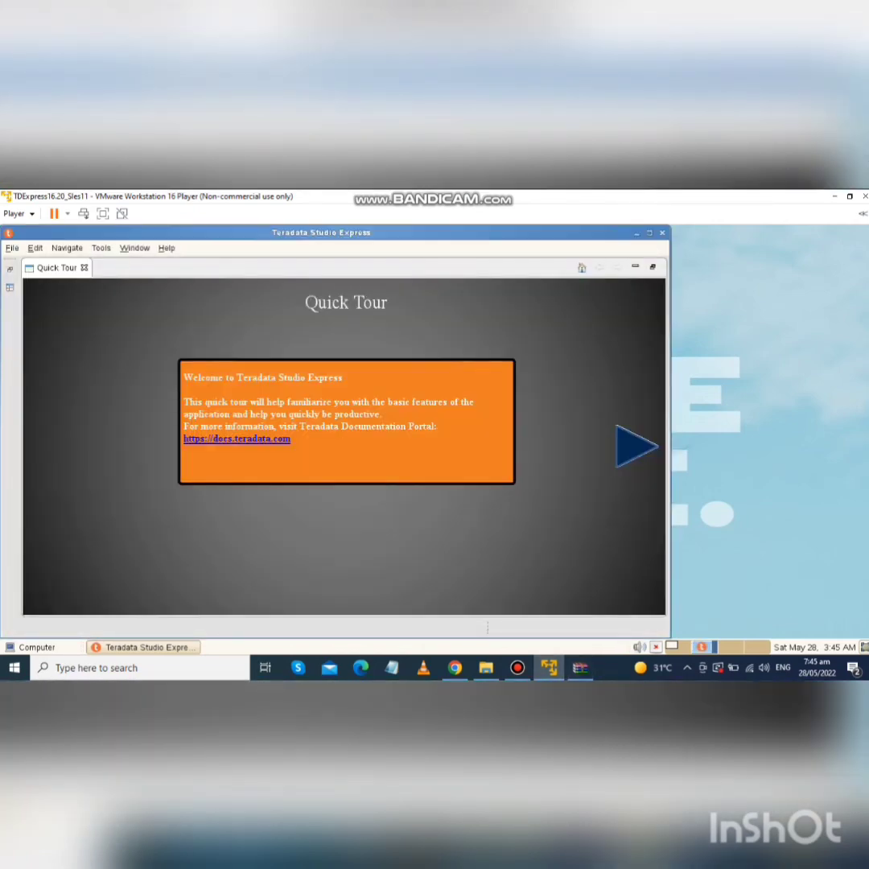
click(636, 446)
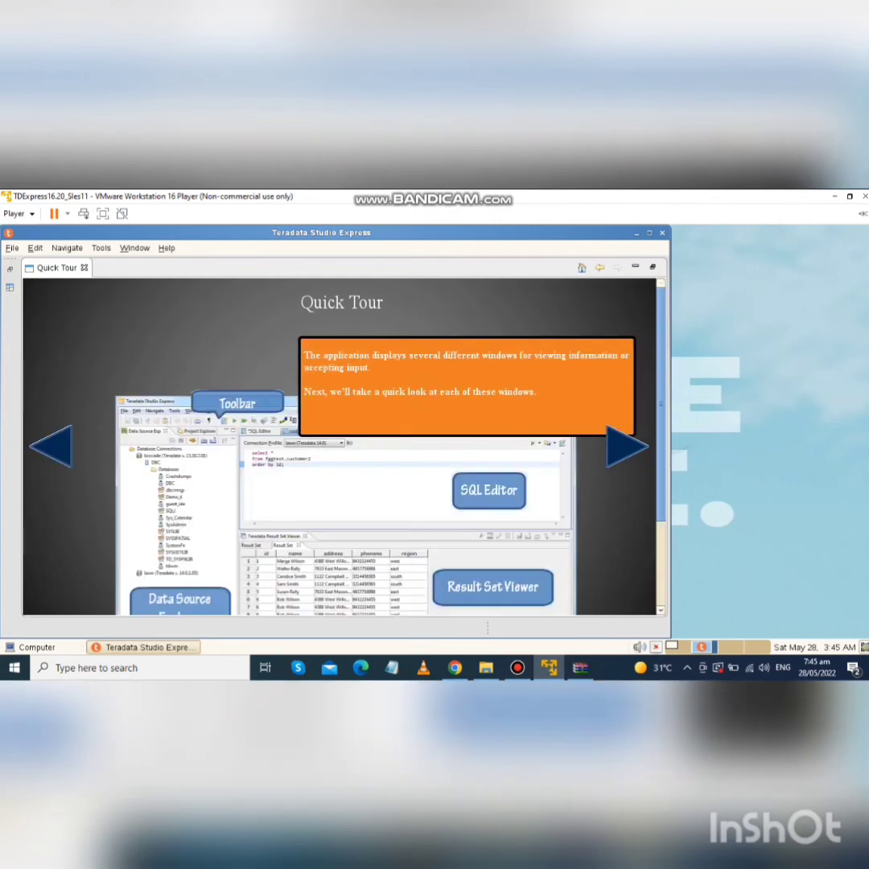
mouse_move(517, 667)
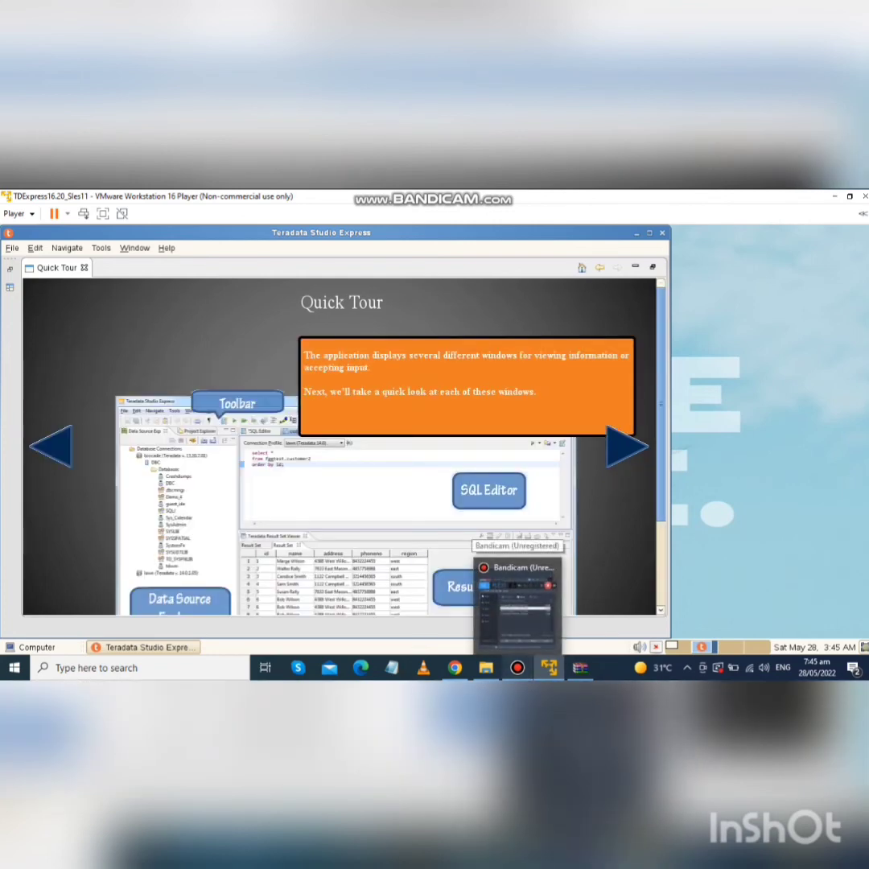
click(515, 607)
click(601, 249)
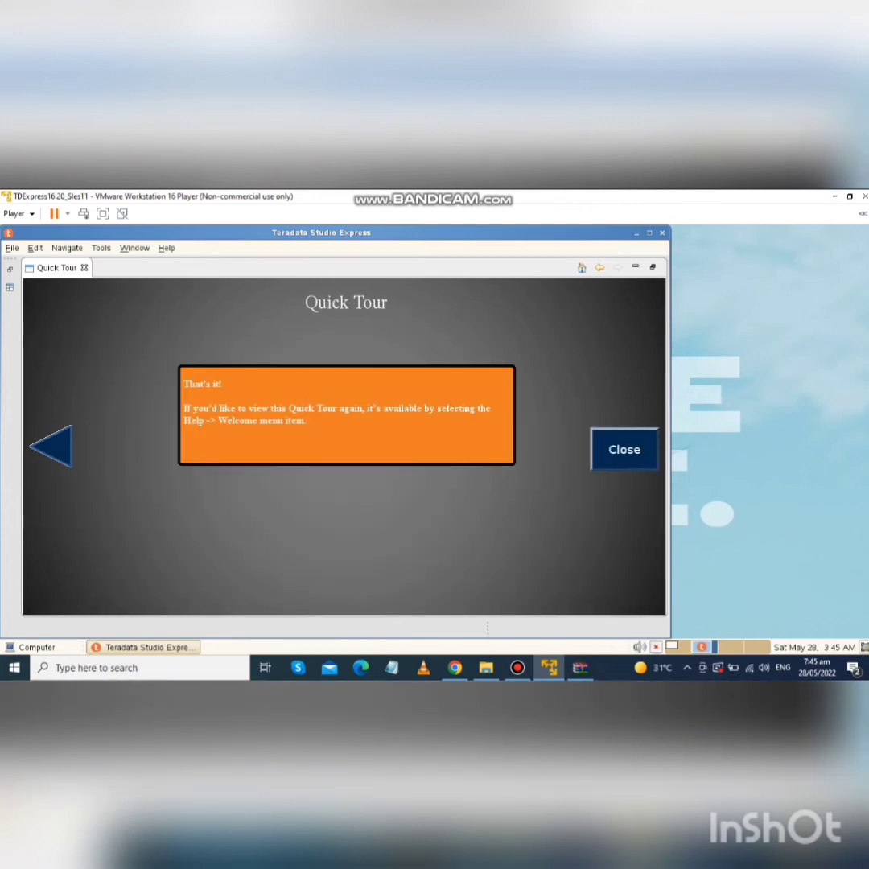
click(624, 450)
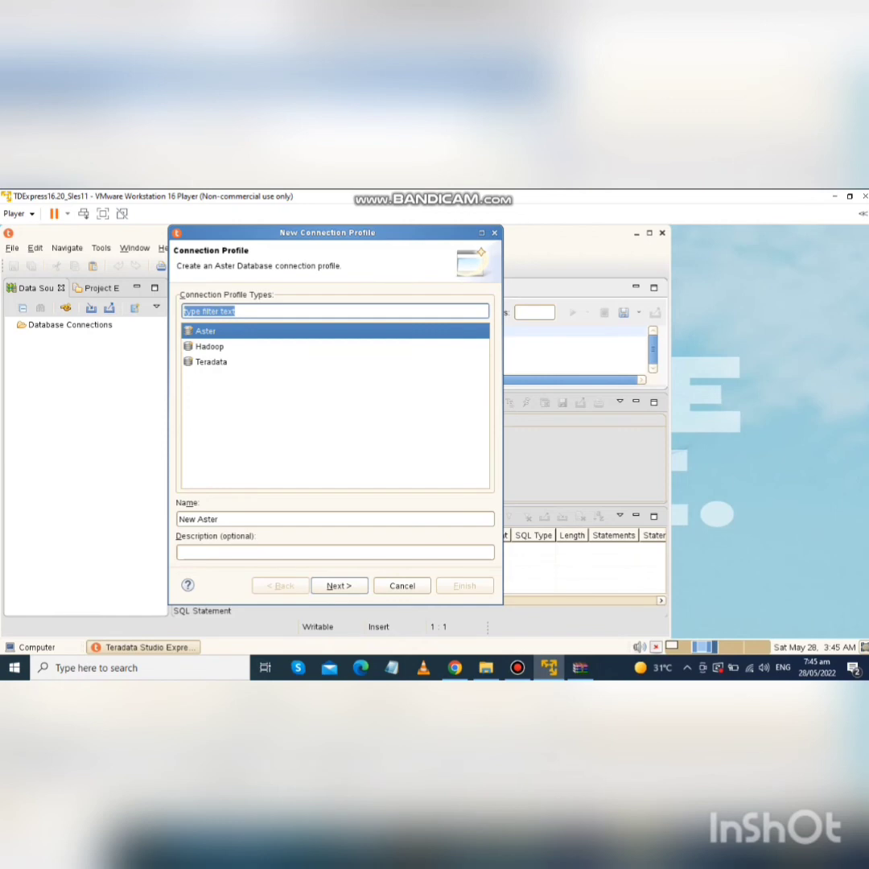
Choose Hadoop as the connection profile type, name the profile with the user's first name, and continue to the profile details.
click(210, 347)
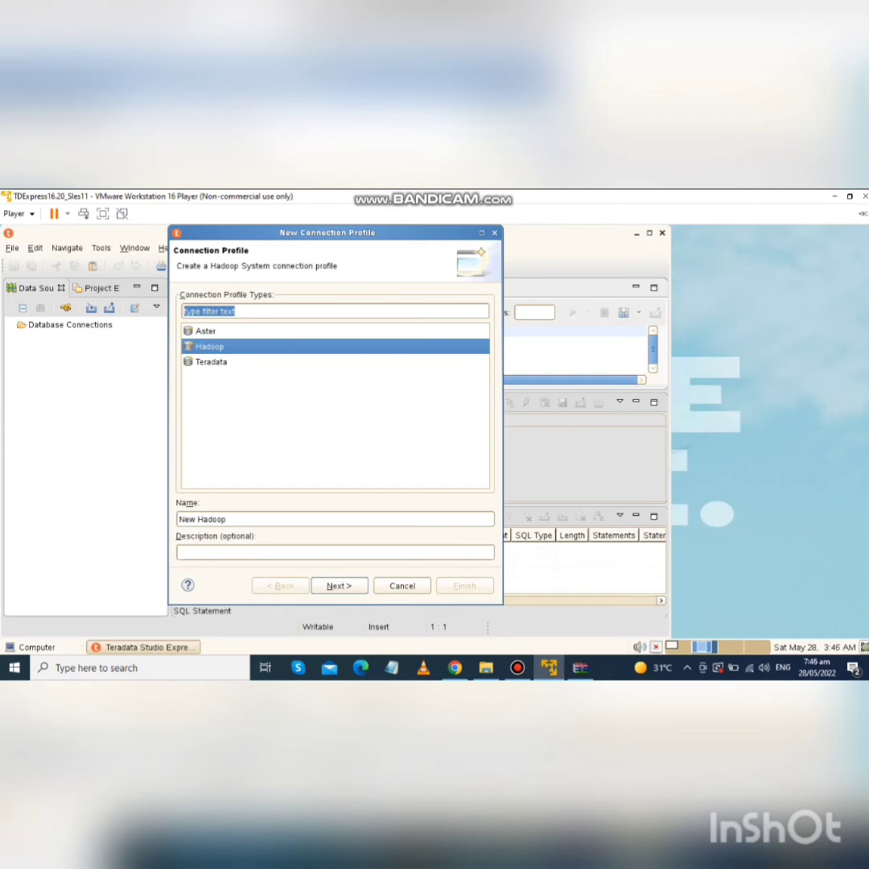
click(228, 519)
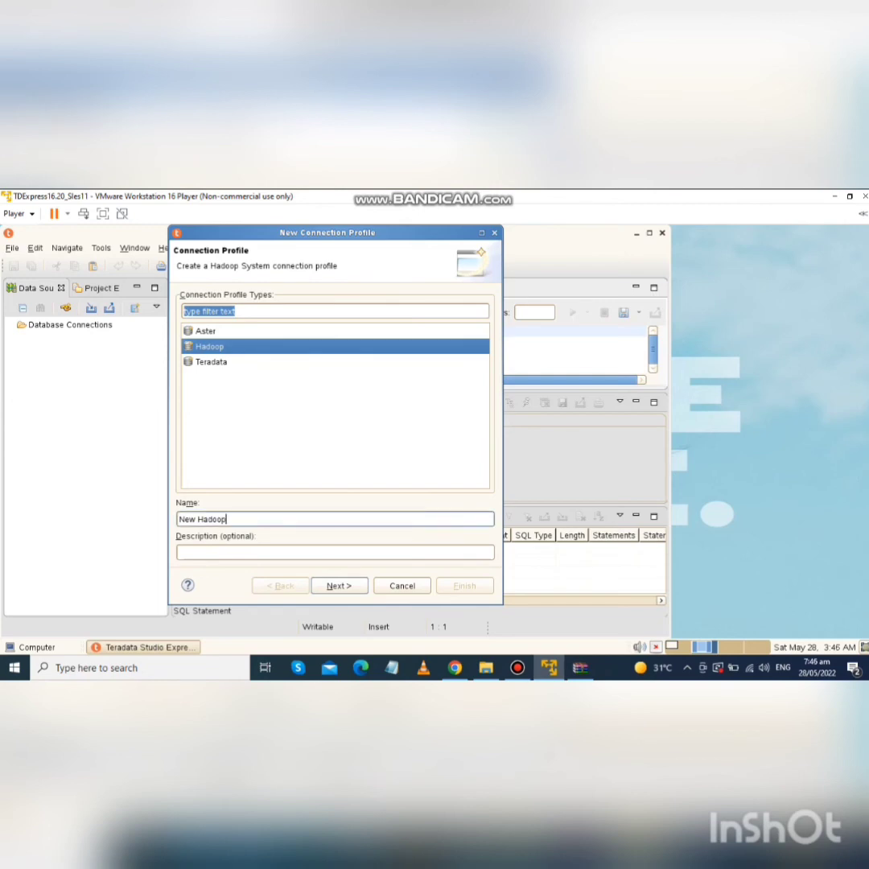
key(BackSpace)
key(BackSpace)
key(BackSpace)
key(BackSpace)
key(BackSpace)
key(BackSpace)
key(BackSpace)
key(BackSpace)
key(BackSpace)
key(BackSpace)
text(ane)
key(BackSpace)
key(BackSpace)
key(BackSpace)
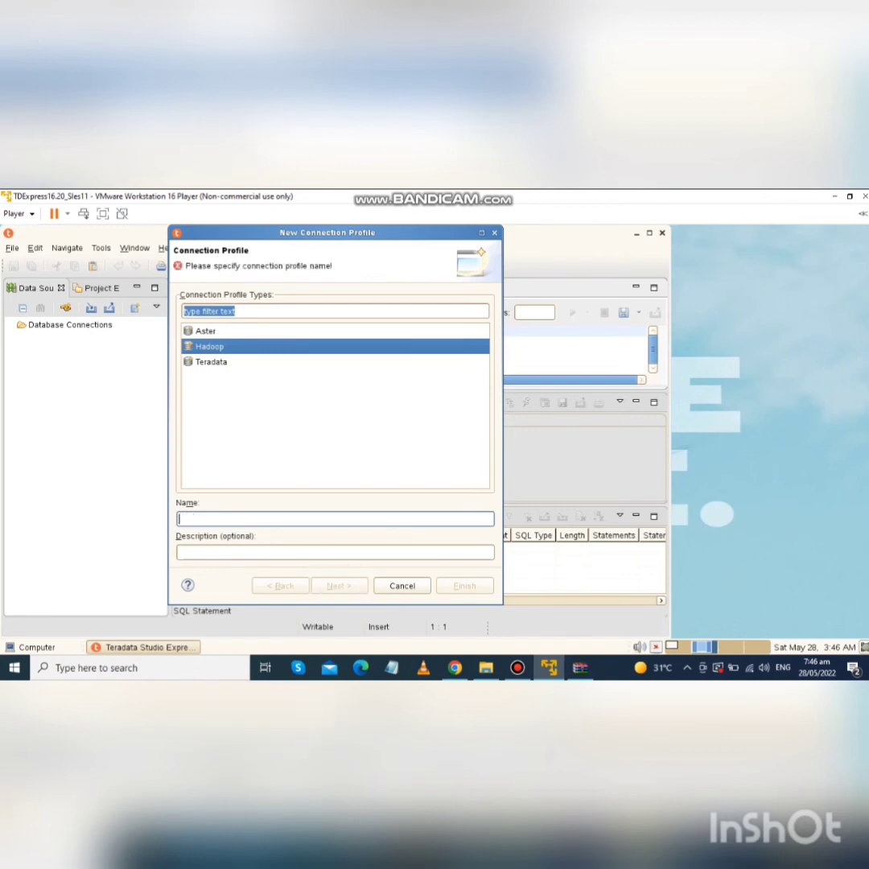
text(ANEEQA)
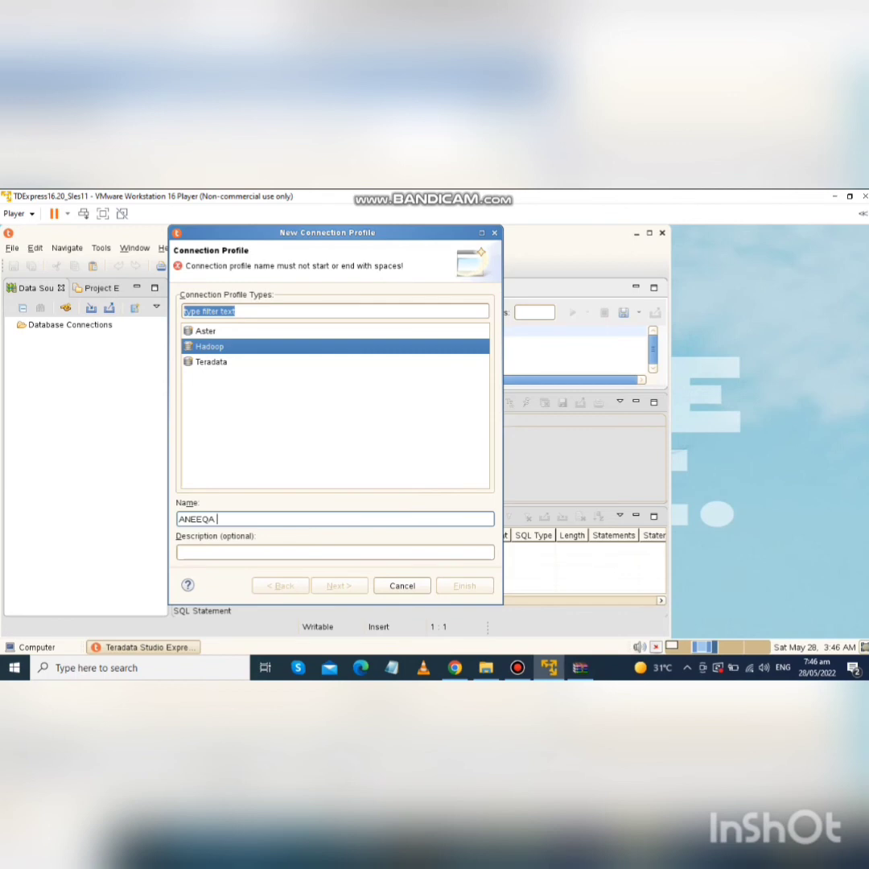
key(BackSpace)
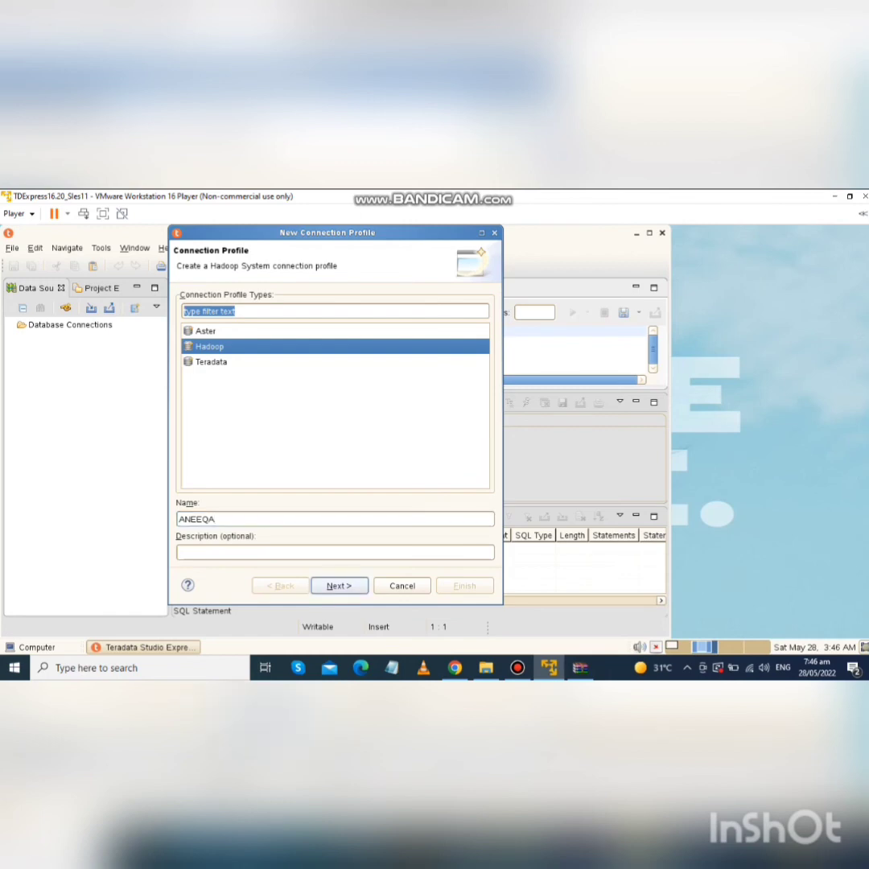
click(340, 586)
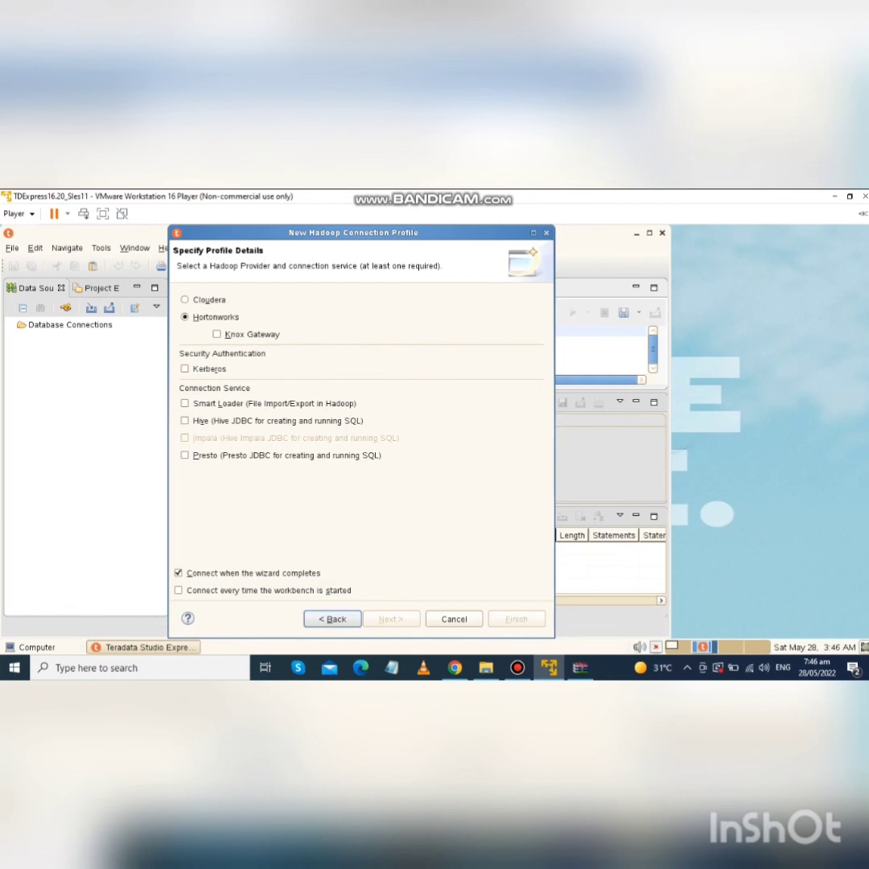
Select Hortonworks as the Hadoop provider with Knox Gateway enabled, and continue to the Knox connection properties.
click(518, 668)
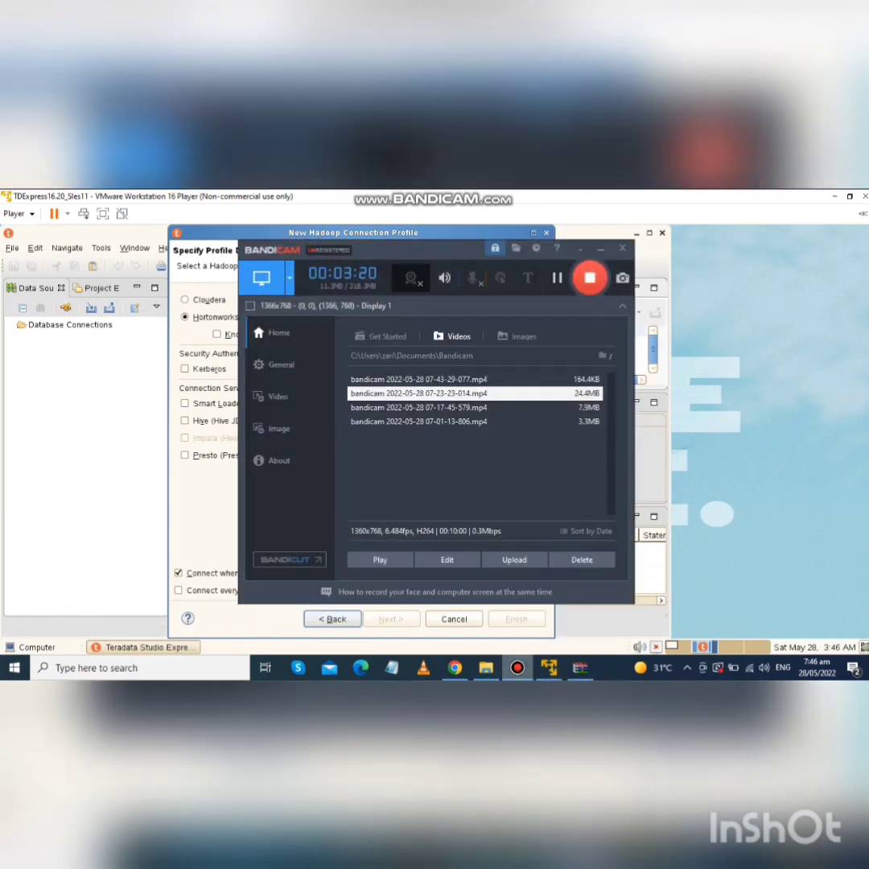
click(311, 229)
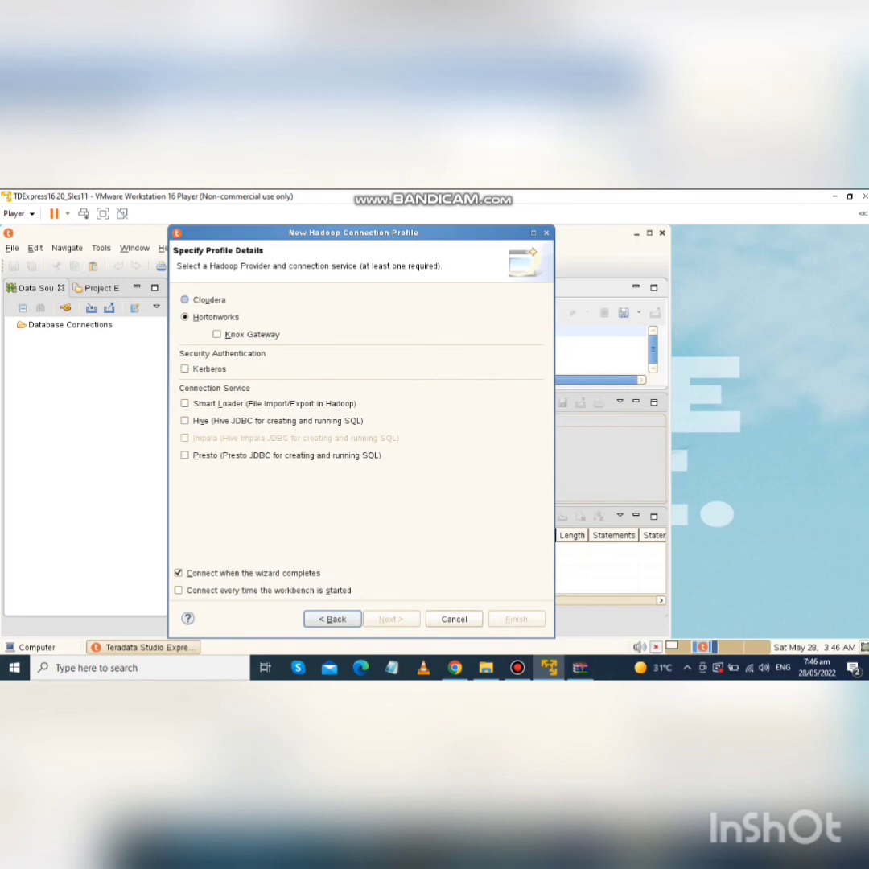
click(186, 299)
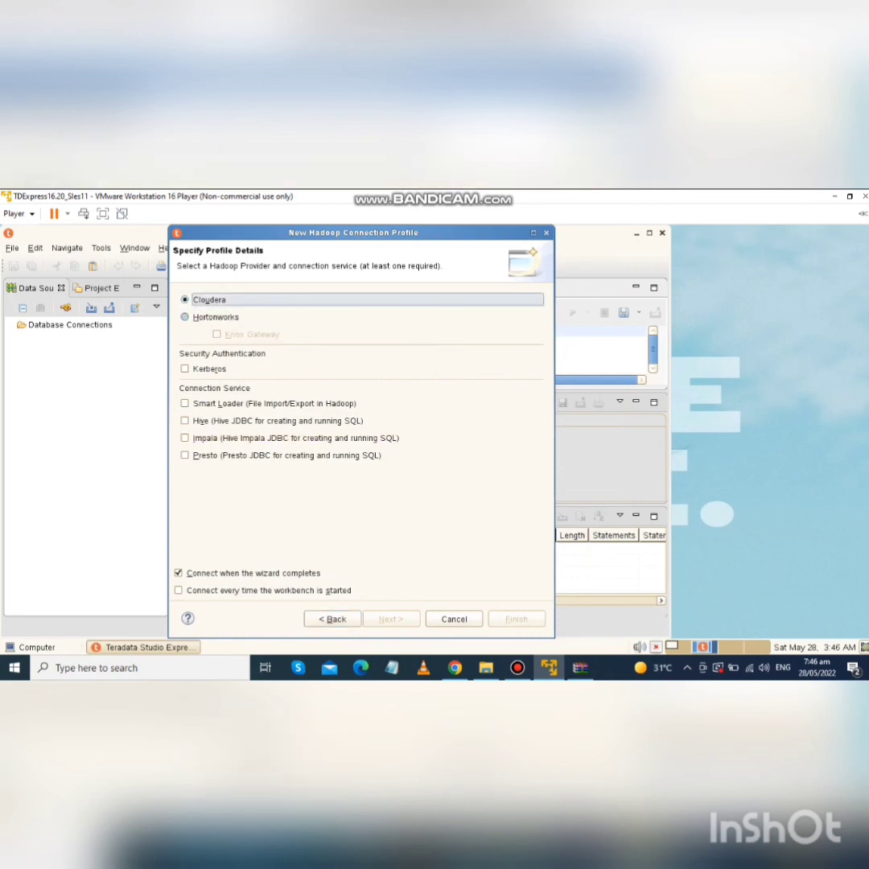
click(185, 317)
click(218, 333)
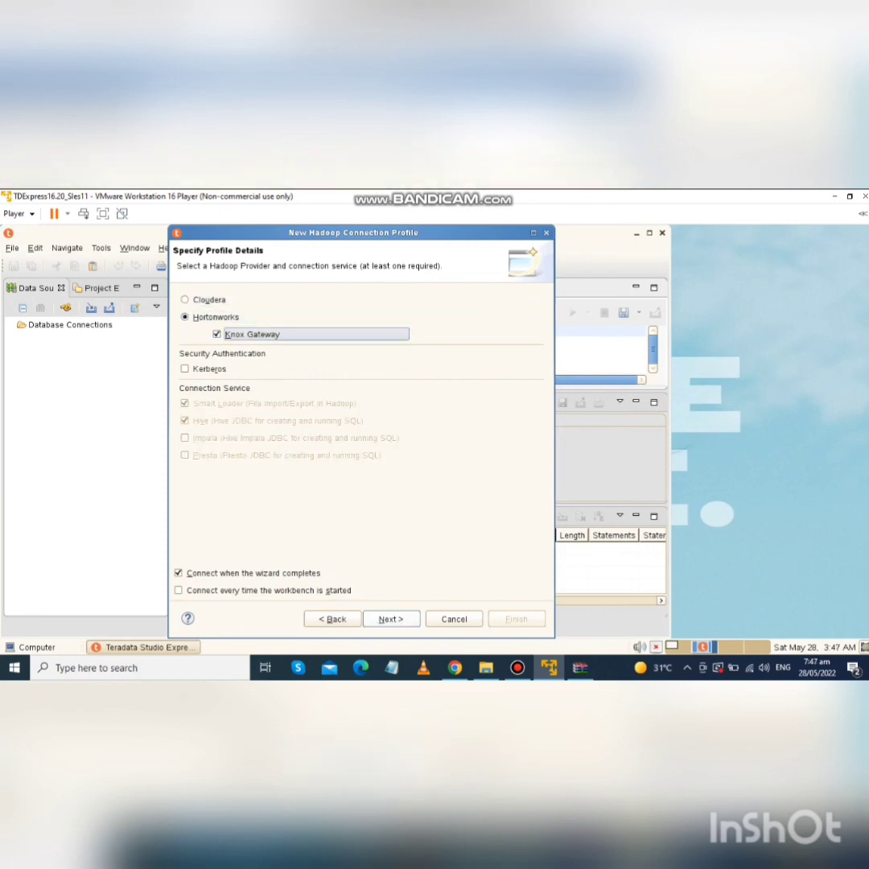
click(391, 619)
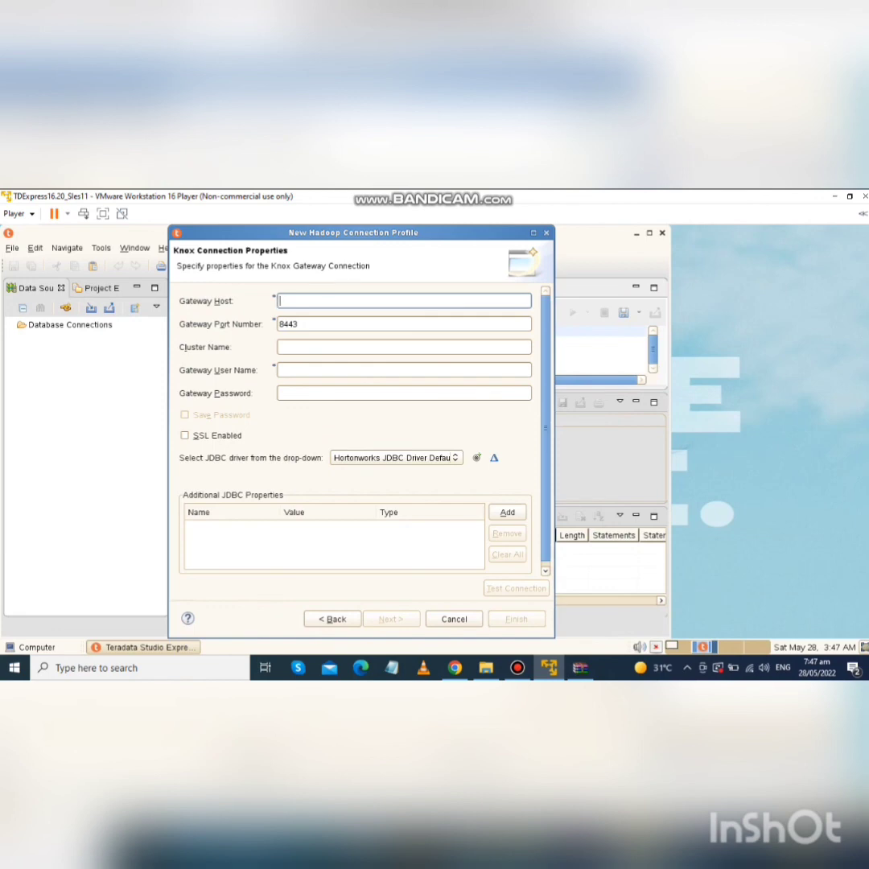
Set the Knox gateway host to 192.168.216.1, enter the user's first name as gateway user name, and enable SSL.
text(192.168.216.1)
click(322, 371)
text(AN)
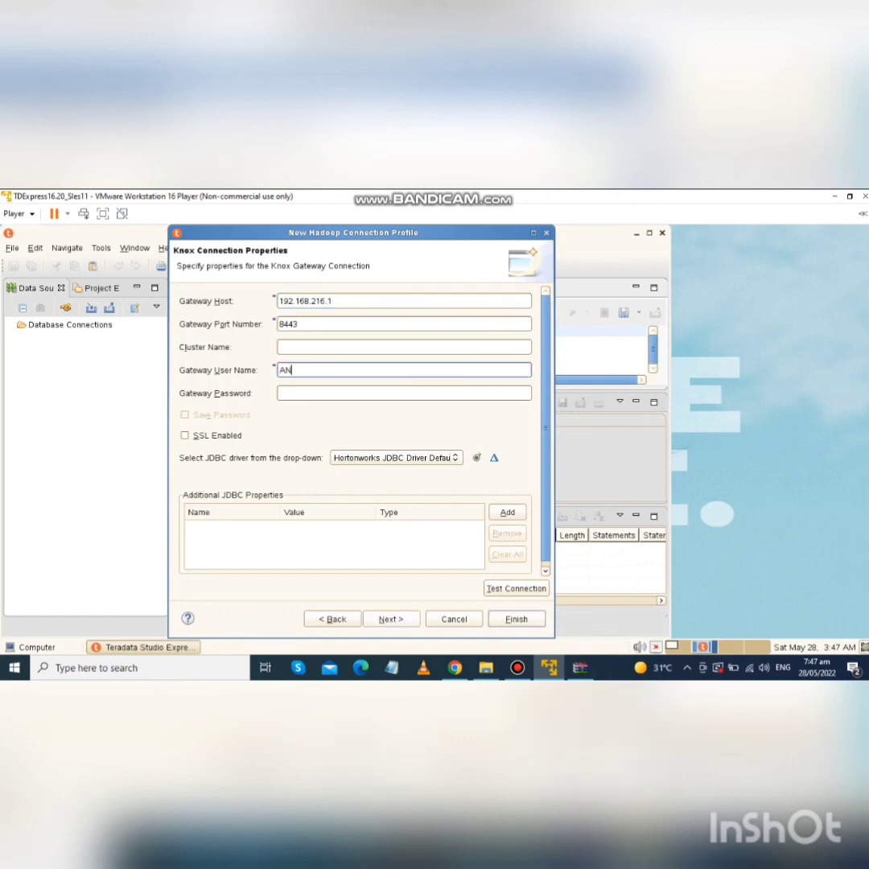
text(EEQA)
click(185, 435)
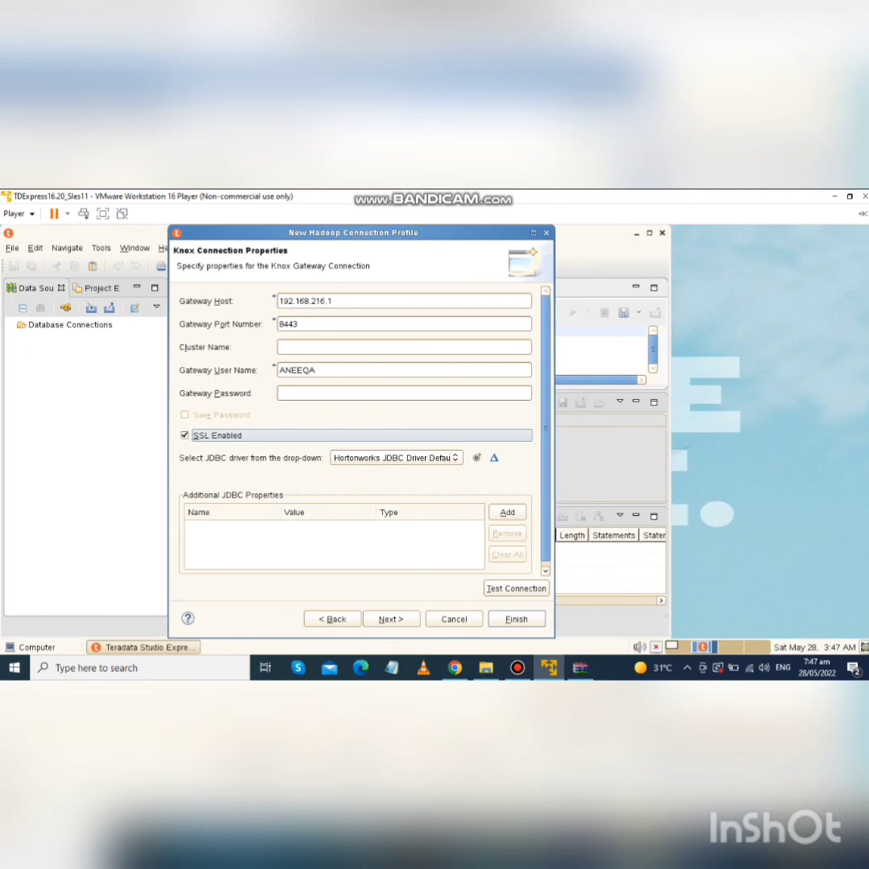
Review the connection summary and finish creating the Hadoop connection profile, trying to connect to it.
click(390, 619)
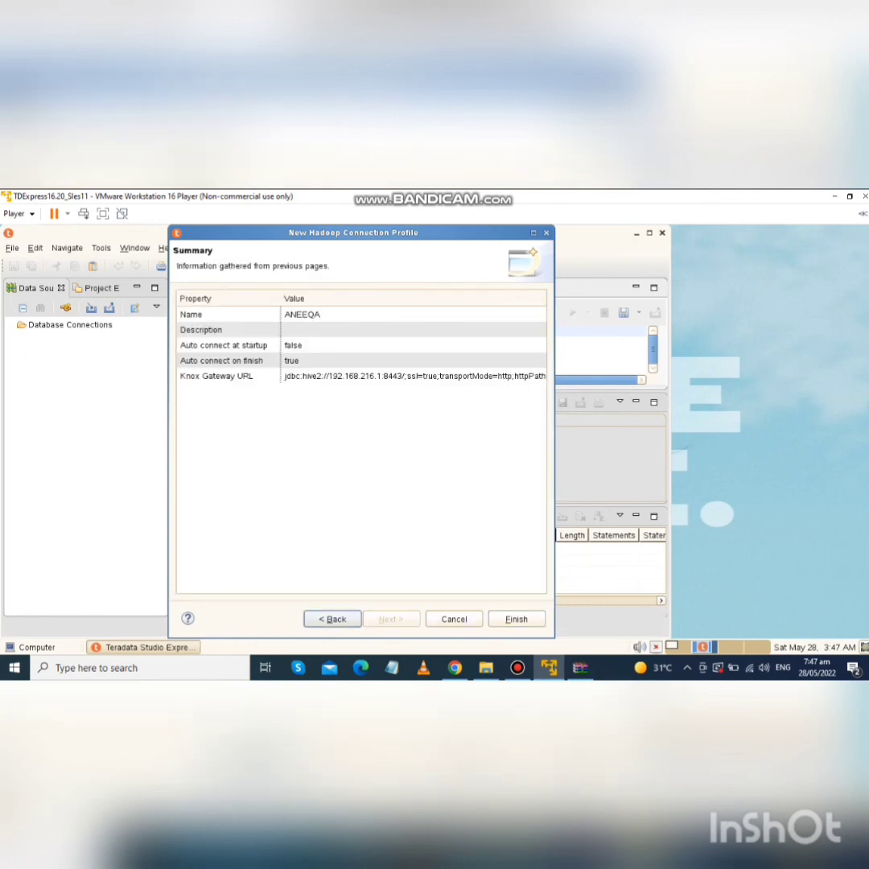
click(516, 619)
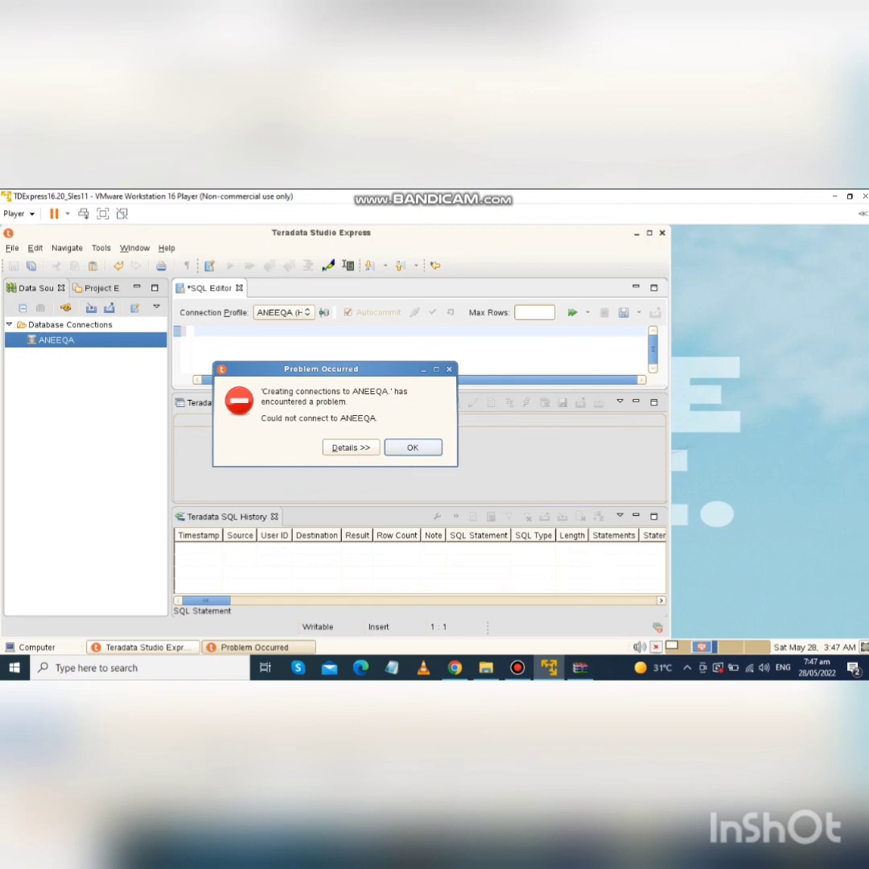
key(Return)
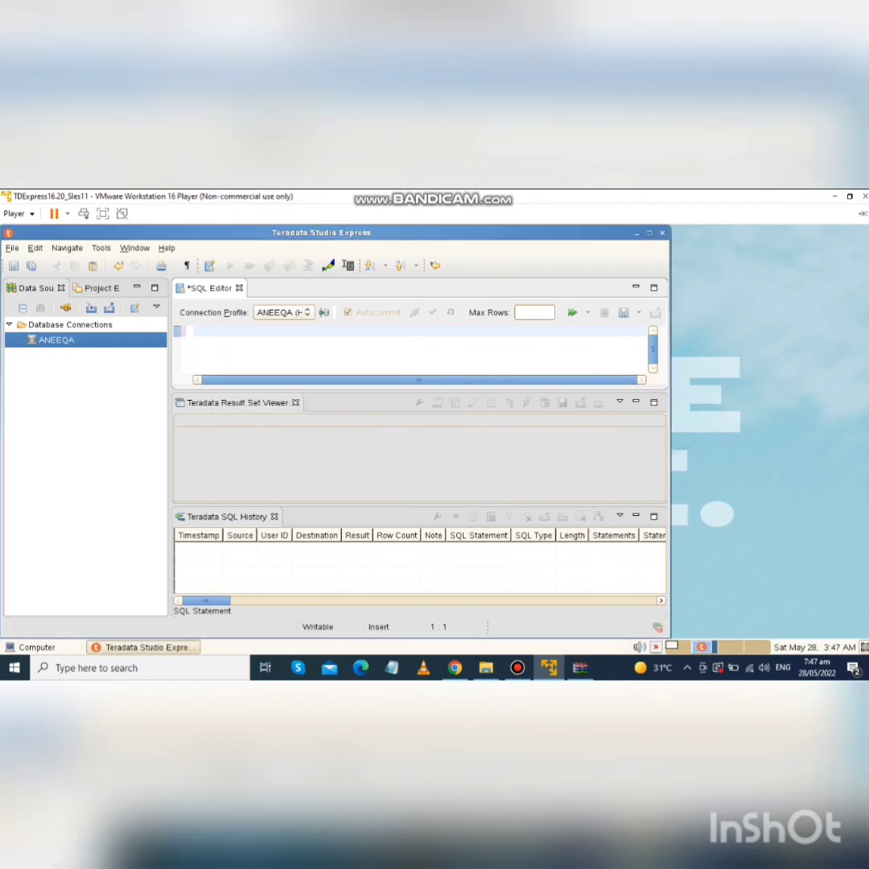